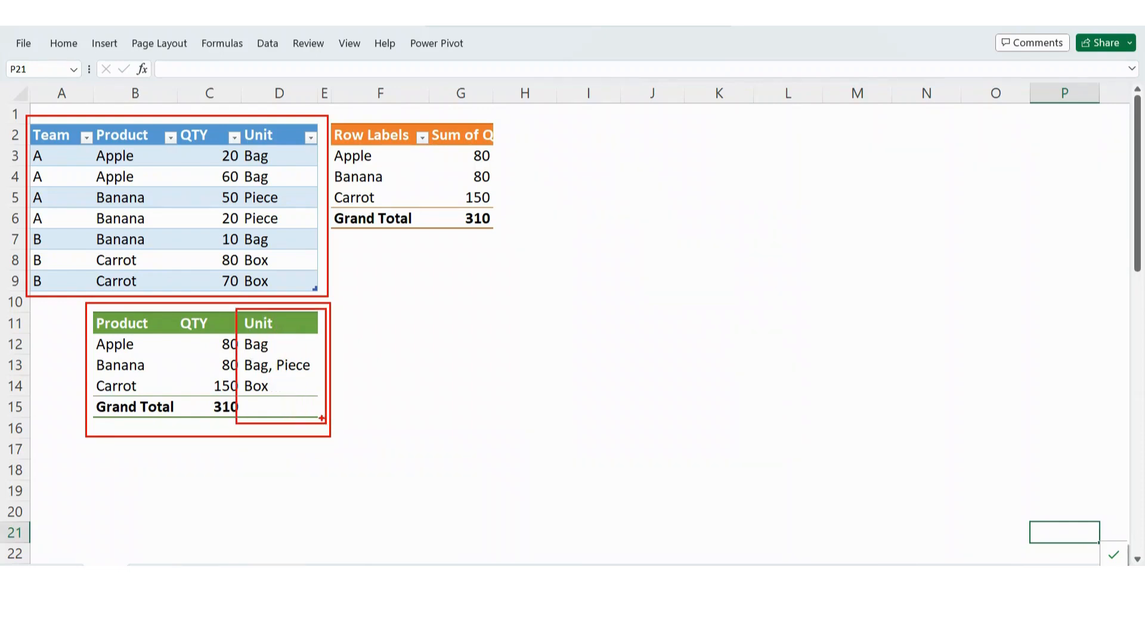
Add the Unit field to the PivotTable's Columns area and move it to Values as Count of Unit
{"action": "key", "text": "Escape"}
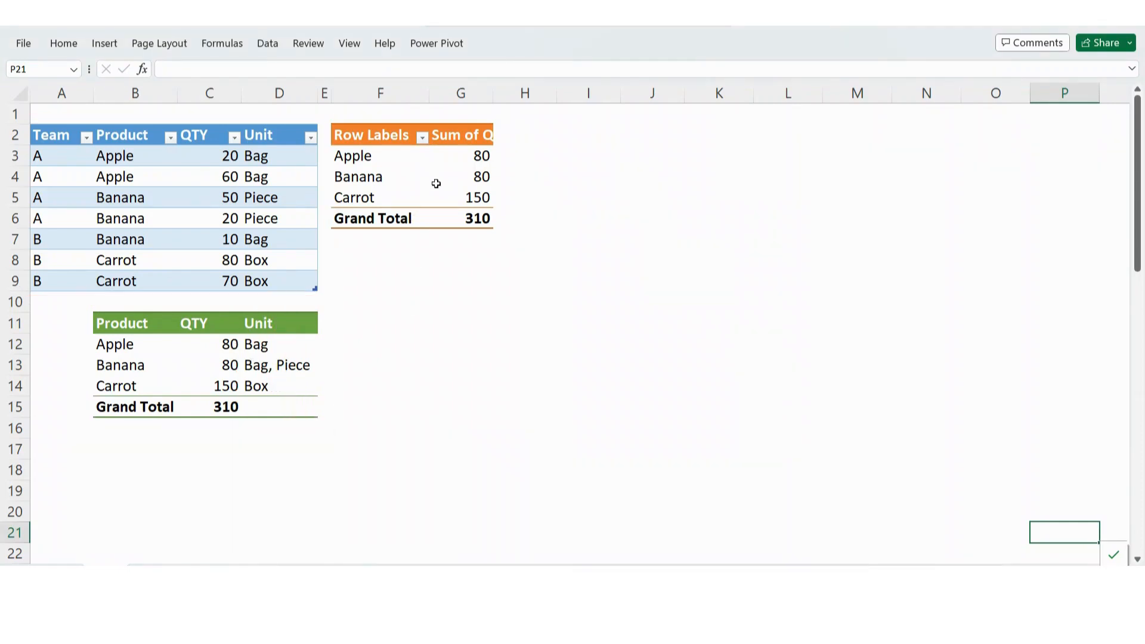
{"action": "left_click", "coordinate": [436, 183]}
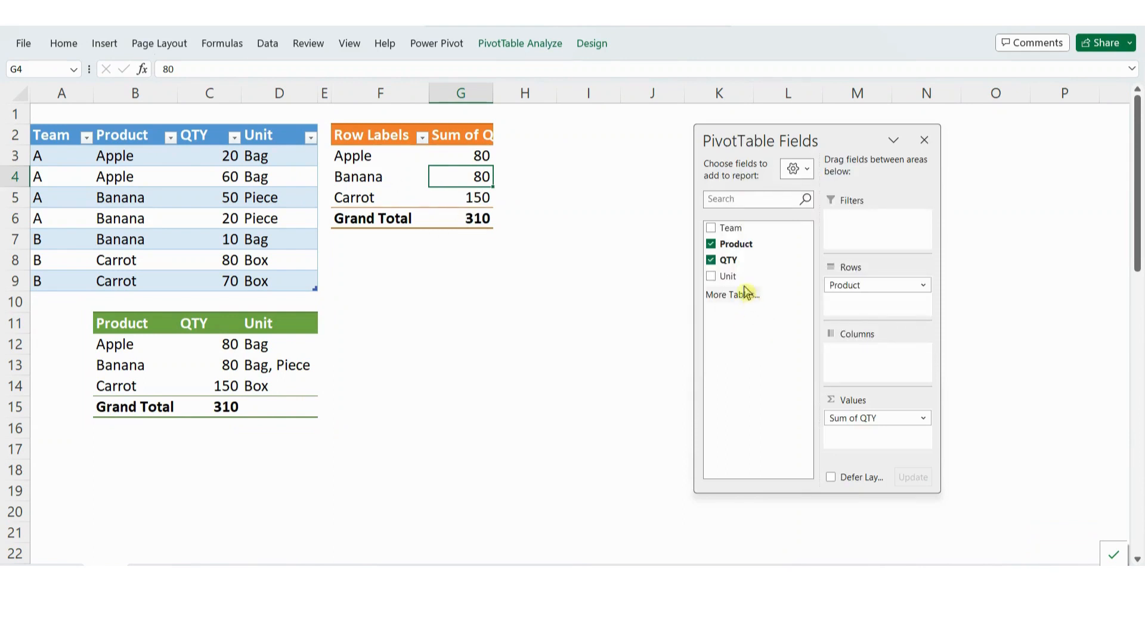
{"action": "left_click_drag", "start_coordinate": [731, 278], "coordinate": [871, 367]}
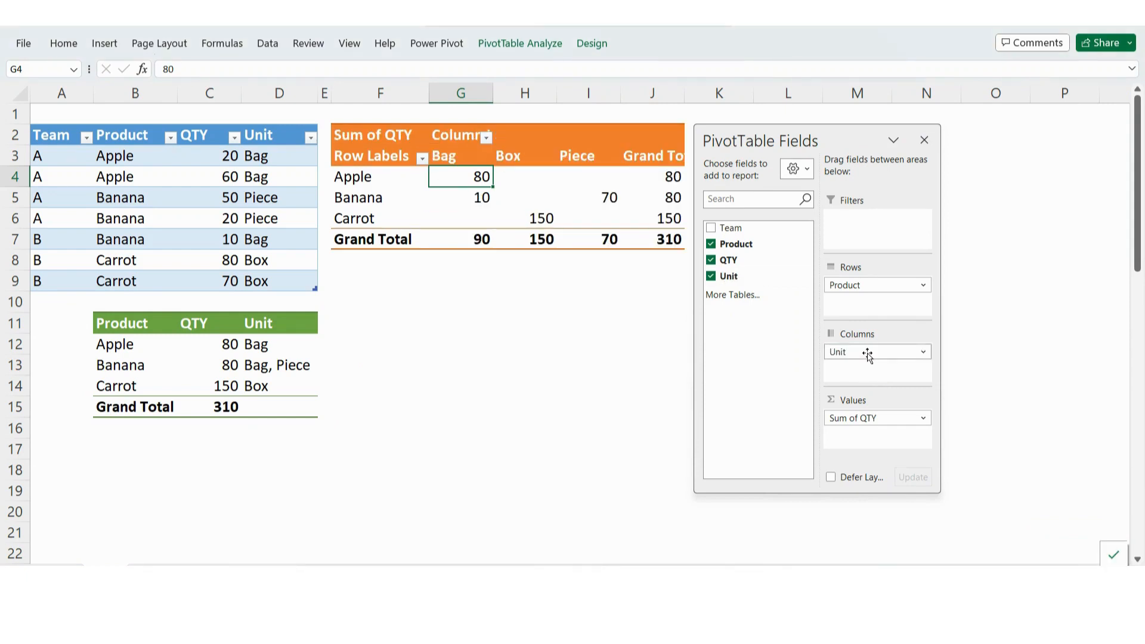
{"action": "left_click_drag", "start_coordinate": [870, 353], "coordinate": [876, 444]}
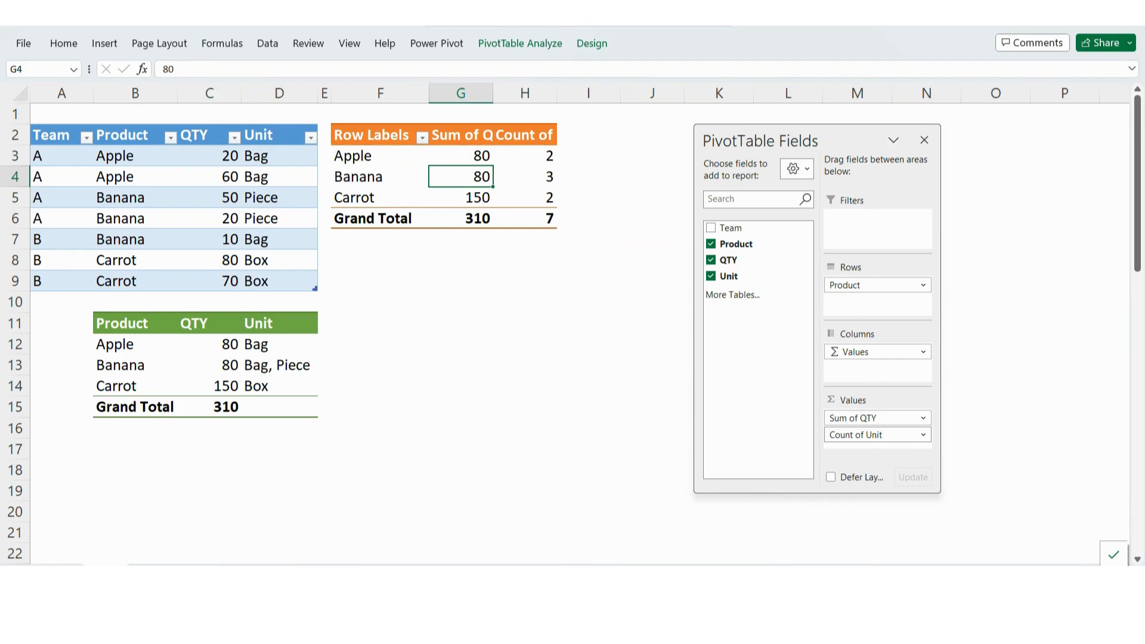
Import the Team, Product, QTY and Unit table from Sheet1 into the Power Query Editor
{"action": "left_click", "coordinate": [123, 495]}
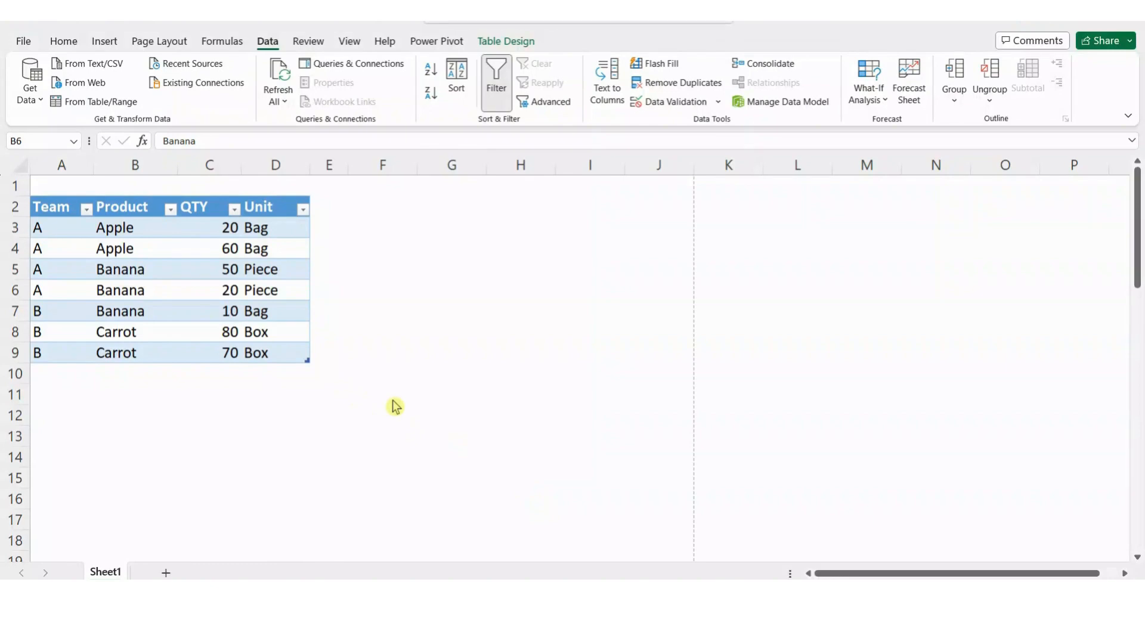
{"action": "left_click", "coordinate": [191, 262]}
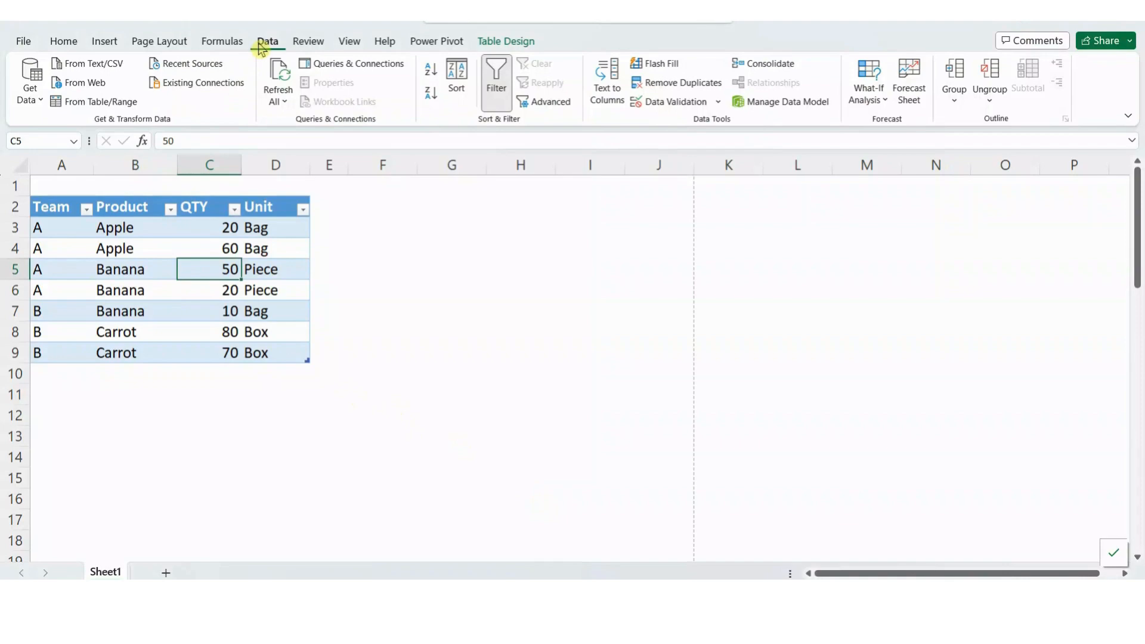
{"action": "left_click", "coordinate": [86, 105]}
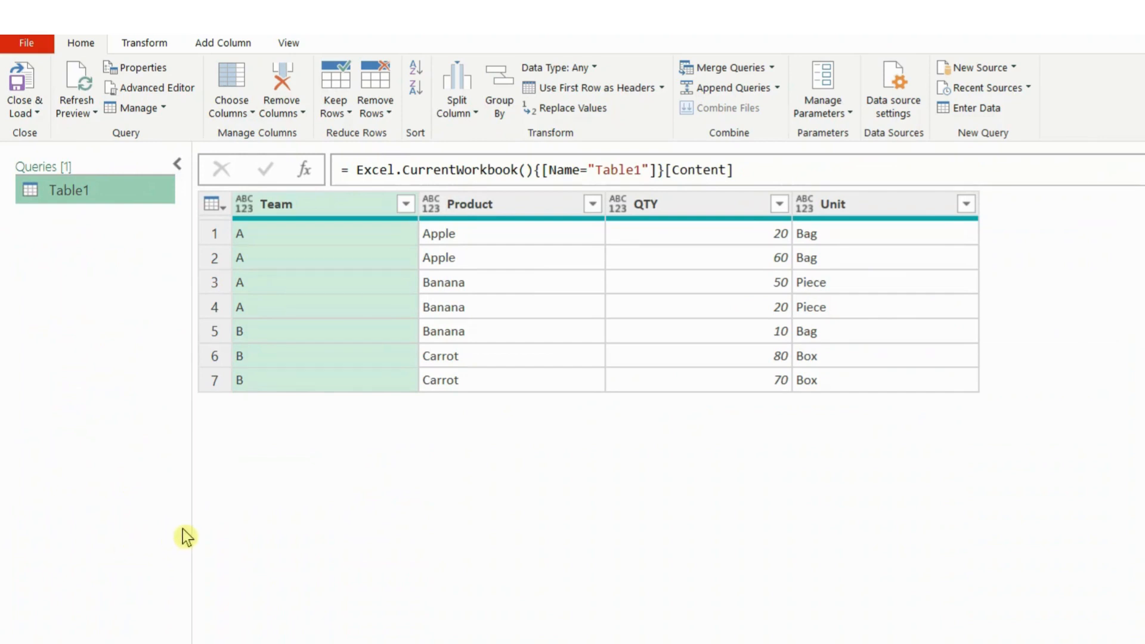
{"action": "mouse_move", "coordinate": [223, 184]}
{"action": "left_mouse_down"}
{"action": "mouse_move", "coordinate": [245, 223]}
{"action": "mouse_move", "coordinate": [524, 235]}
{"action": "mouse_move", "coordinate": [903, 228]}
{"action": "left_mouse_up"}
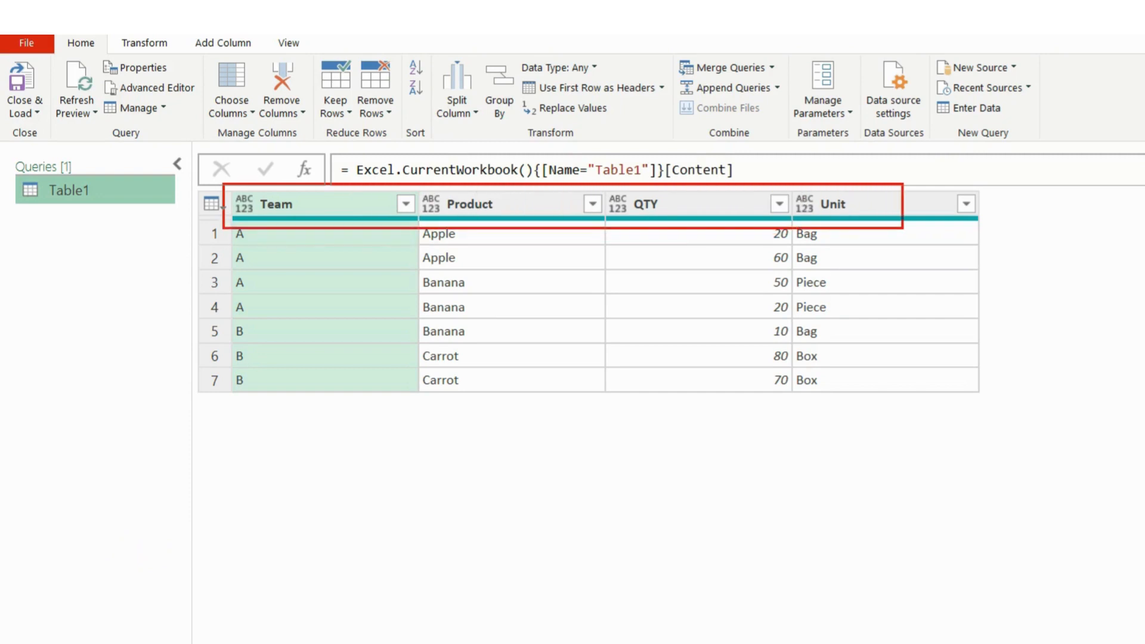
{"action": "left_click_drag", "start_coordinate": [342, 212], "coordinate": [365, 207]}
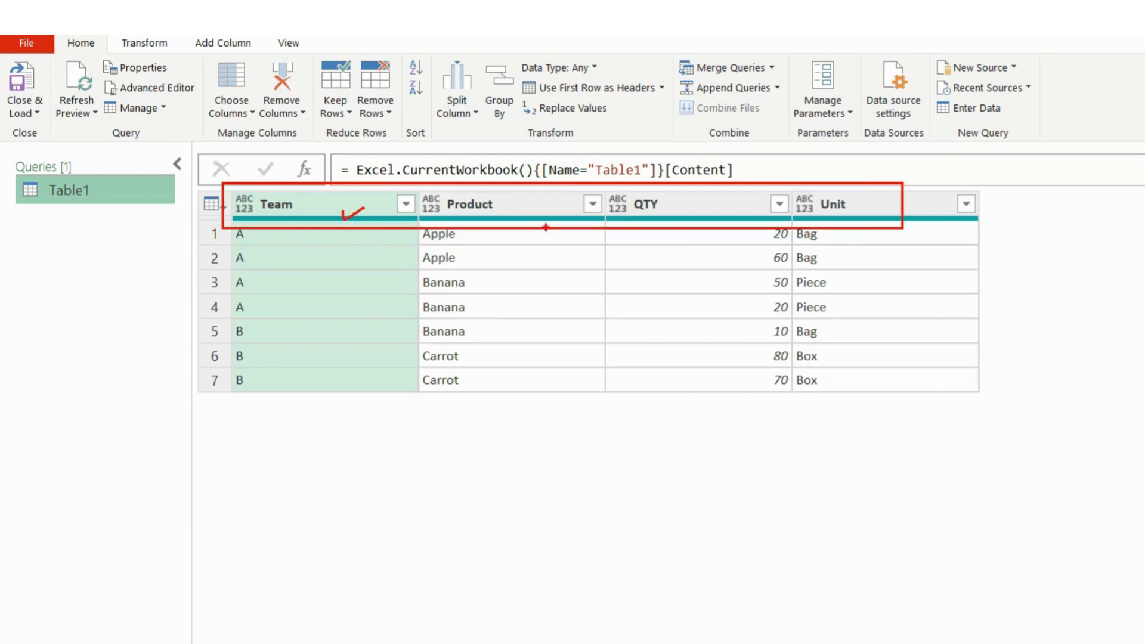
{"action": "left_click_drag", "start_coordinate": [542, 217], "coordinate": [565, 213]}
{"action": "left_click_drag", "start_coordinate": [697, 220], "coordinate": [729, 208]}
{"action": "left_click_drag", "start_coordinate": [853, 221], "coordinate": [875, 209]}
{"action": "key", "text": "Escape"}
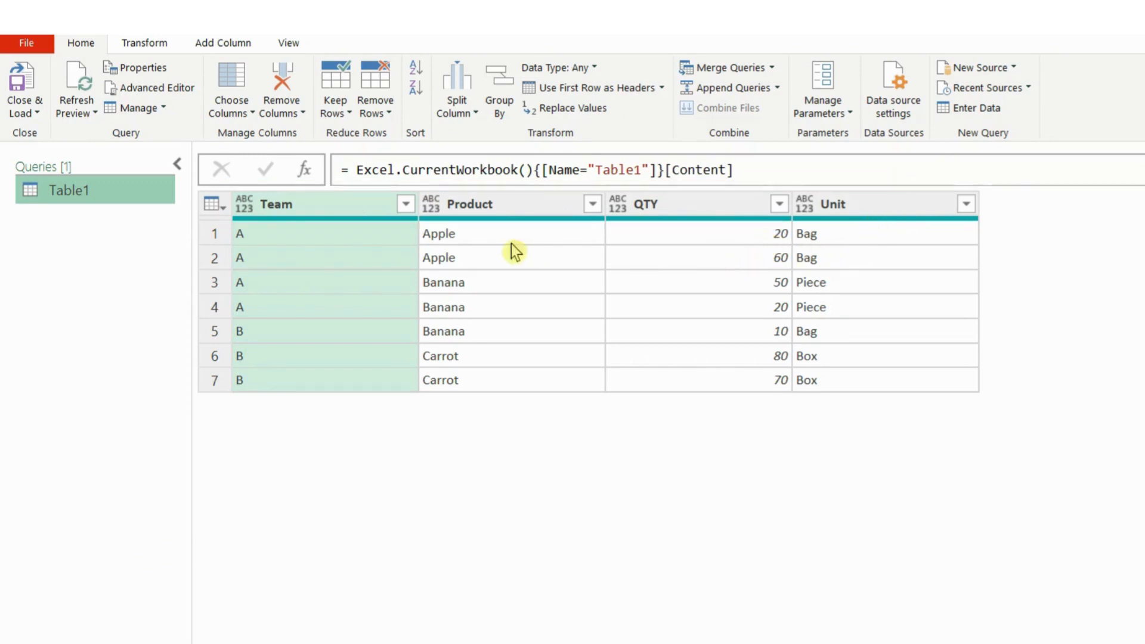
Select all columns from Team through Unit and detect their data types automatically
{"action": "left_click", "coordinate": [344, 206]}
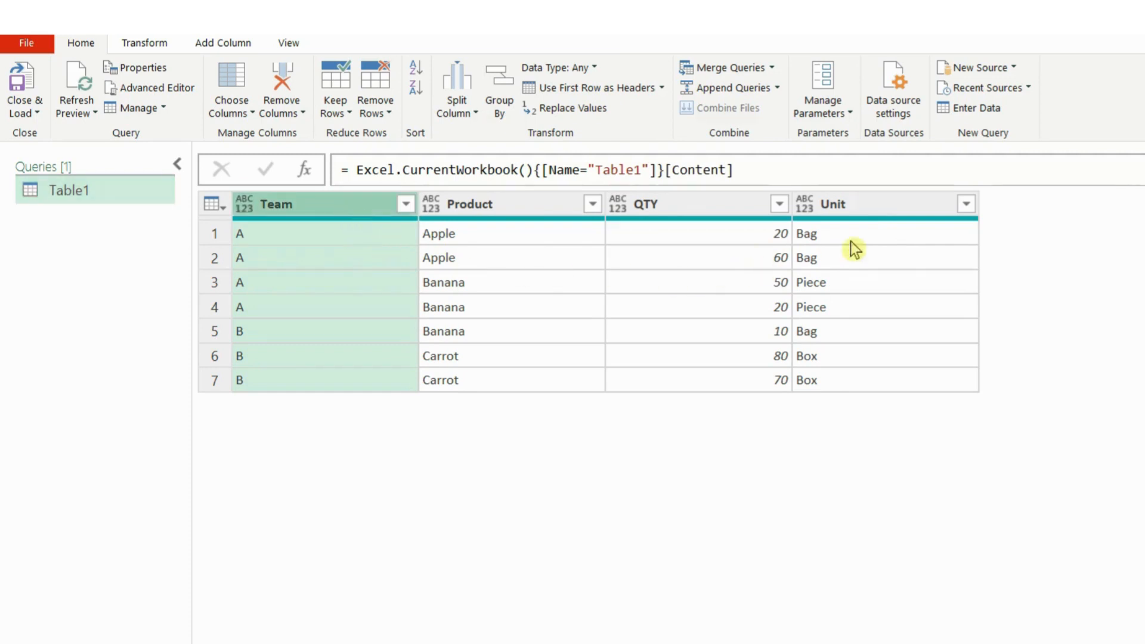
{"action": "left_click", "coordinate": [880, 204], "text": "shift"}
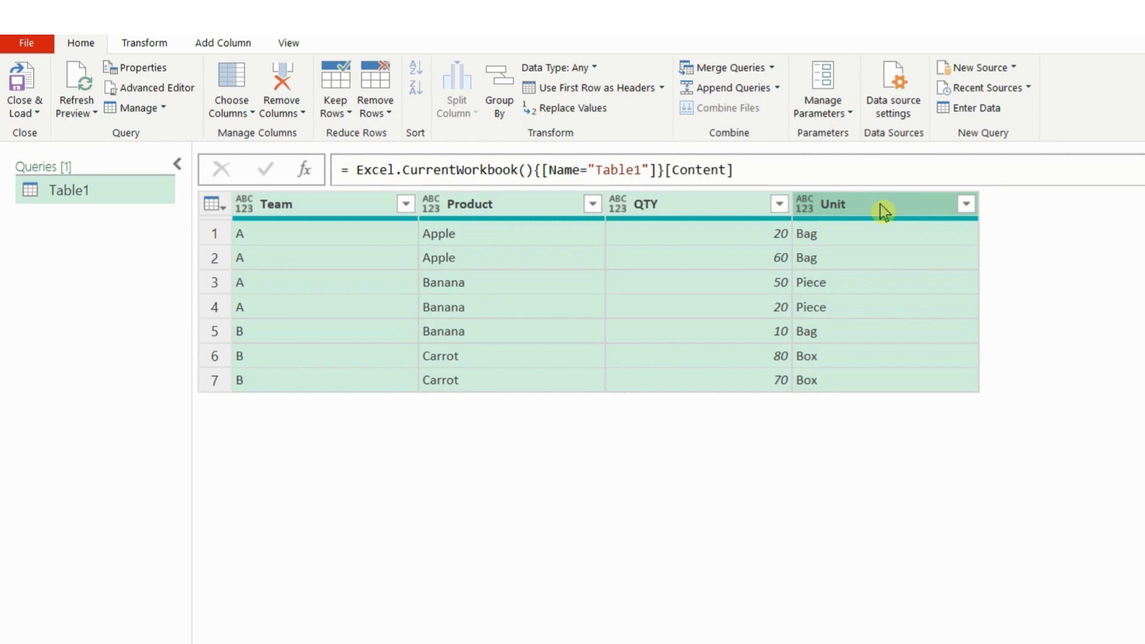
{"action": "left_click", "coordinate": [149, 43]}
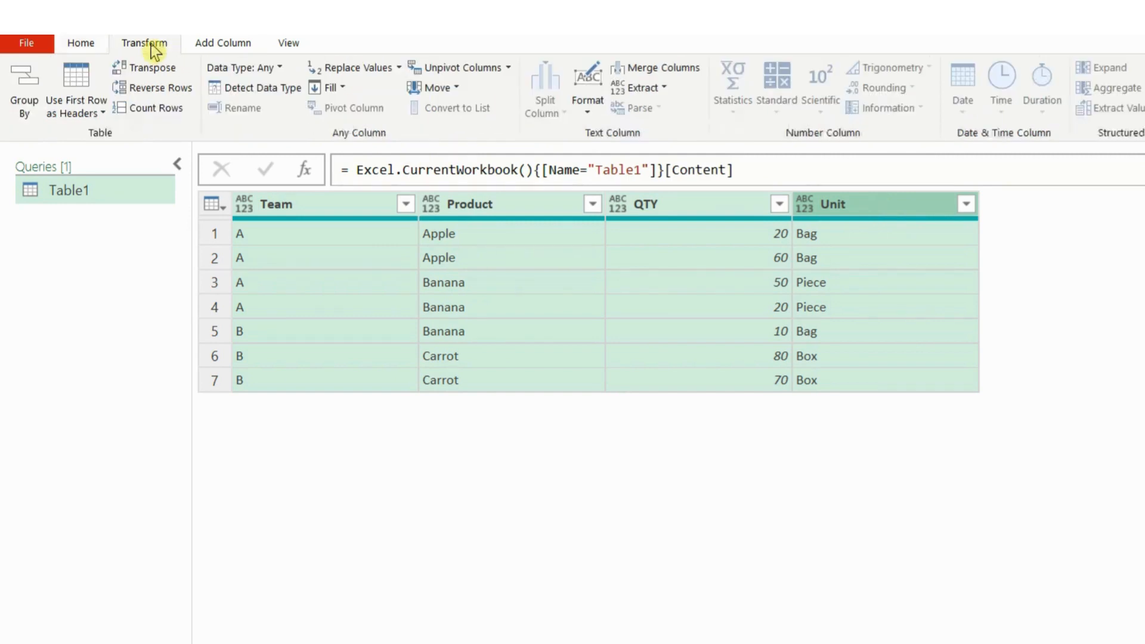
{"action": "left_click", "coordinate": [269, 90]}
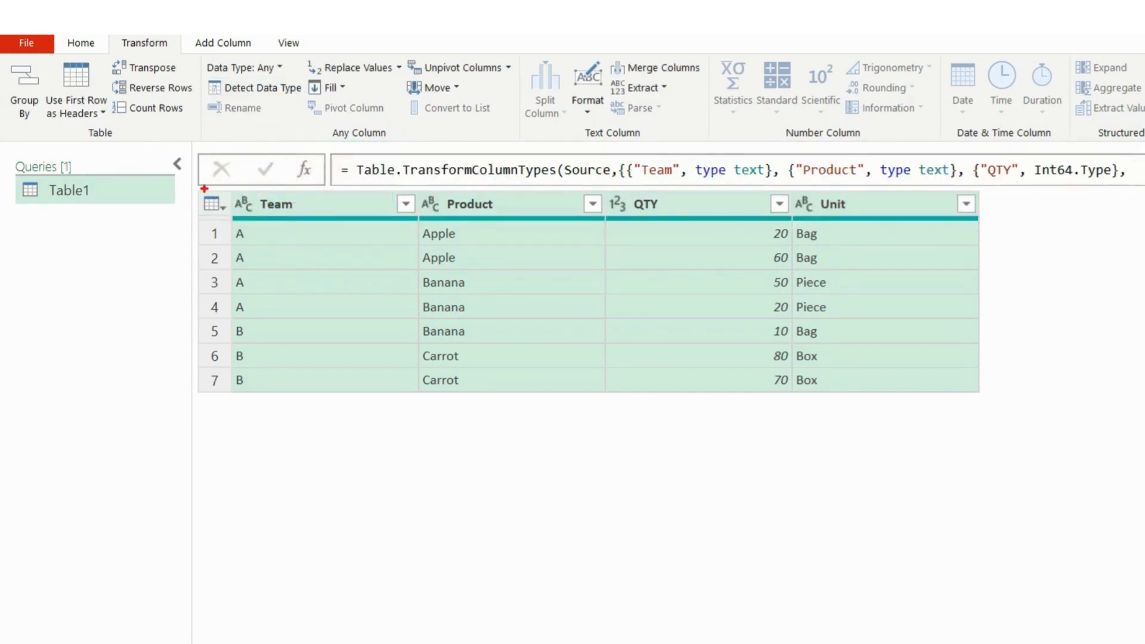
{"action": "mouse_move", "coordinate": [204, 188]}
{"action": "left_mouse_down"}
{"action": "mouse_move", "coordinate": [265, 216]}
{"action": "mouse_move", "coordinate": [629, 234]}
{"action": "mouse_move", "coordinate": [938, 229]}
{"action": "left_mouse_up"}
{"action": "mouse_move", "coordinate": [331, 193]}
{"action": "left_mouse_down"}
{"action": "mouse_move", "coordinate": [336, 204]}
{"action": "mouse_move", "coordinate": [354, 190]}
{"action": "left_mouse_up"}
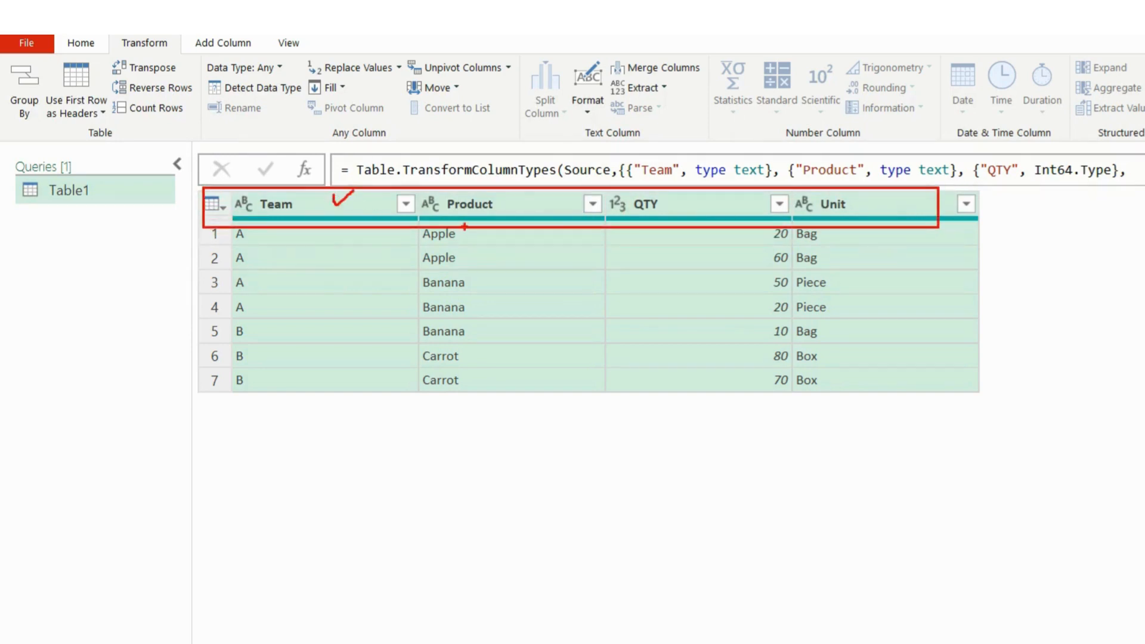
{"action": "left_click_drag", "start_coordinate": [513, 205], "coordinate": [533, 198]}
{"action": "mouse_move", "coordinate": [701, 202]}
{"action": "left_mouse_down"}
{"action": "mouse_move", "coordinate": [707, 212]}
{"action": "mouse_move", "coordinate": [730, 196]}
{"action": "left_mouse_up"}
{"action": "mouse_move", "coordinate": [874, 208]}
{"action": "left_mouse_down"}
{"action": "mouse_move", "coordinate": [883, 216]}
{"action": "mouse_move", "coordinate": [892, 203]}
{"action": "left_mouse_up"}
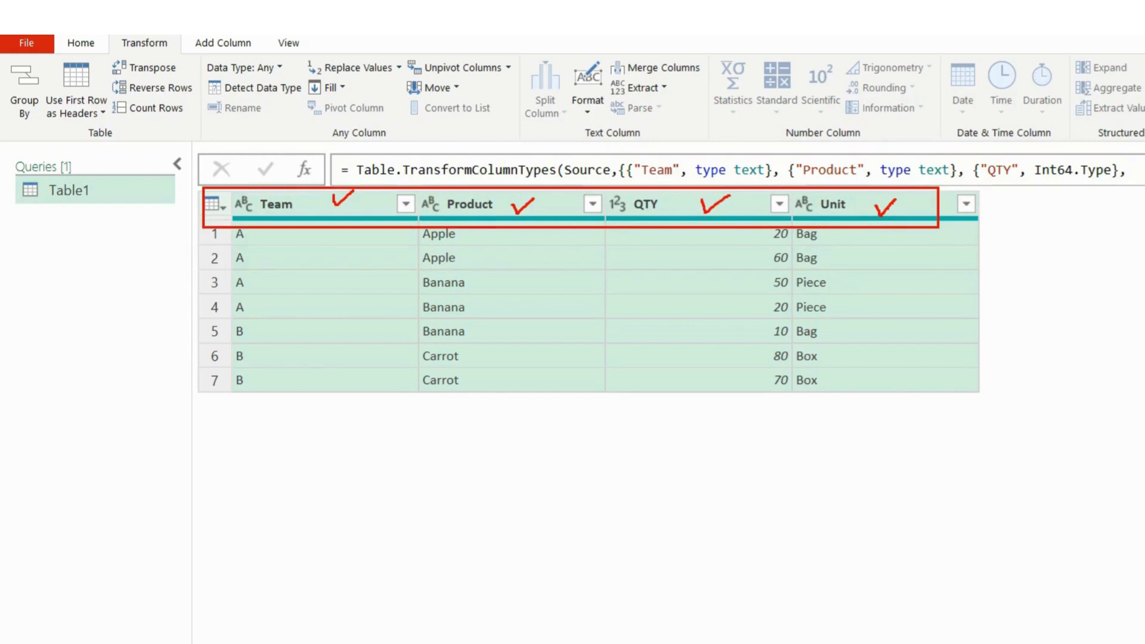
{"action": "key", "text": "Escape"}
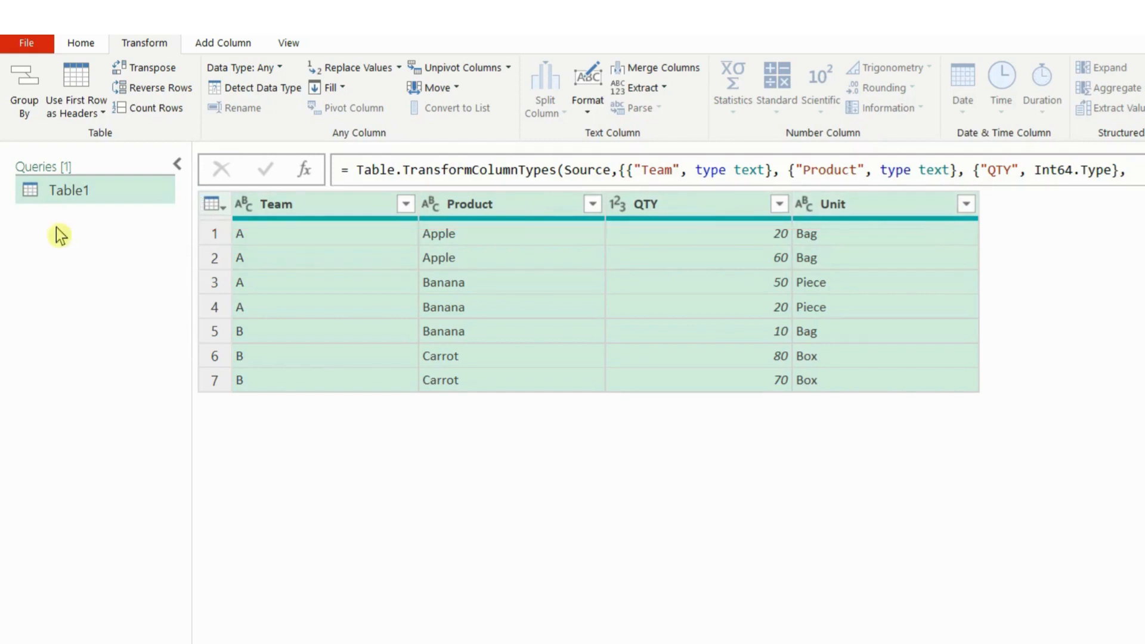
Close the Power Query Editor and load Table1 to the workbook as a connection only
{"action": "left_click", "coordinate": [83, 44]}
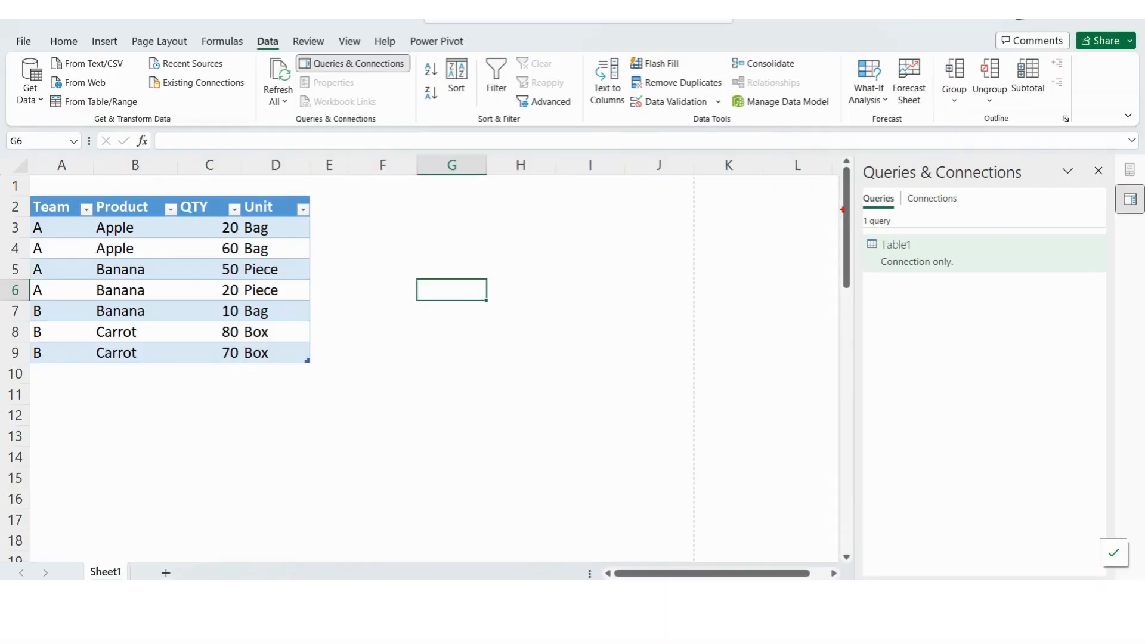
{"action": "mouse_move", "coordinate": [849, 211]}
{"action": "left_mouse_down"}
{"action": "mouse_move", "coordinate": [867, 272]}
{"action": "mouse_move", "coordinate": [954, 286]}
{"action": "mouse_move", "coordinate": [1022, 280]}
{"action": "left_mouse_up"}
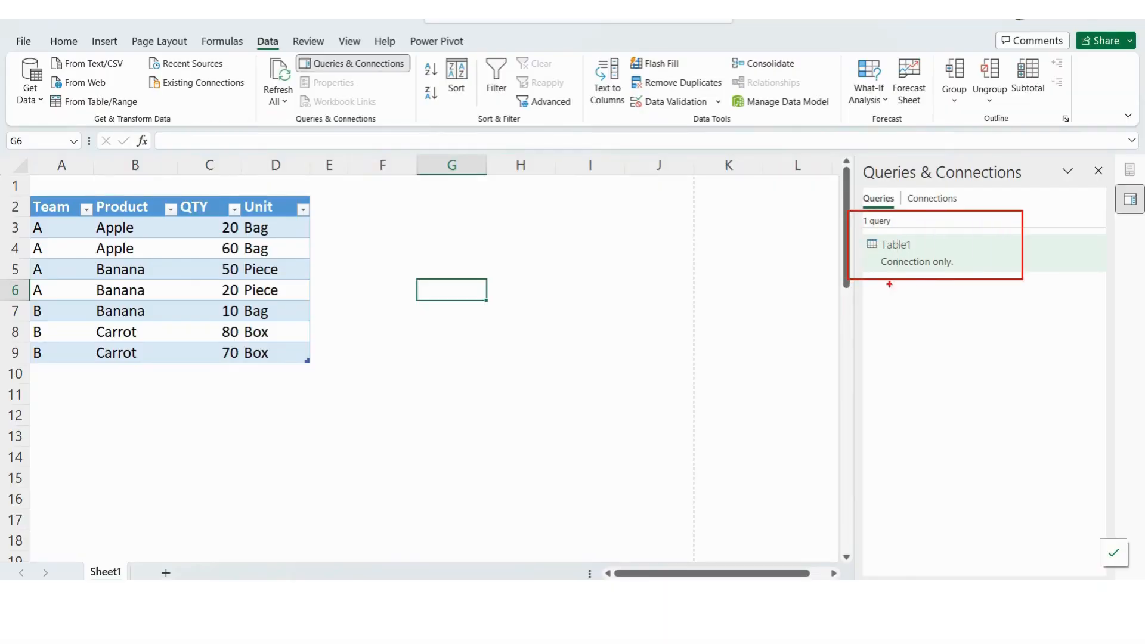
{"action": "left_click_drag", "start_coordinate": [862, 259], "coordinate": [799, 271]}
{"action": "left_click_drag", "start_coordinate": [890, 269], "coordinate": [936, 270]}
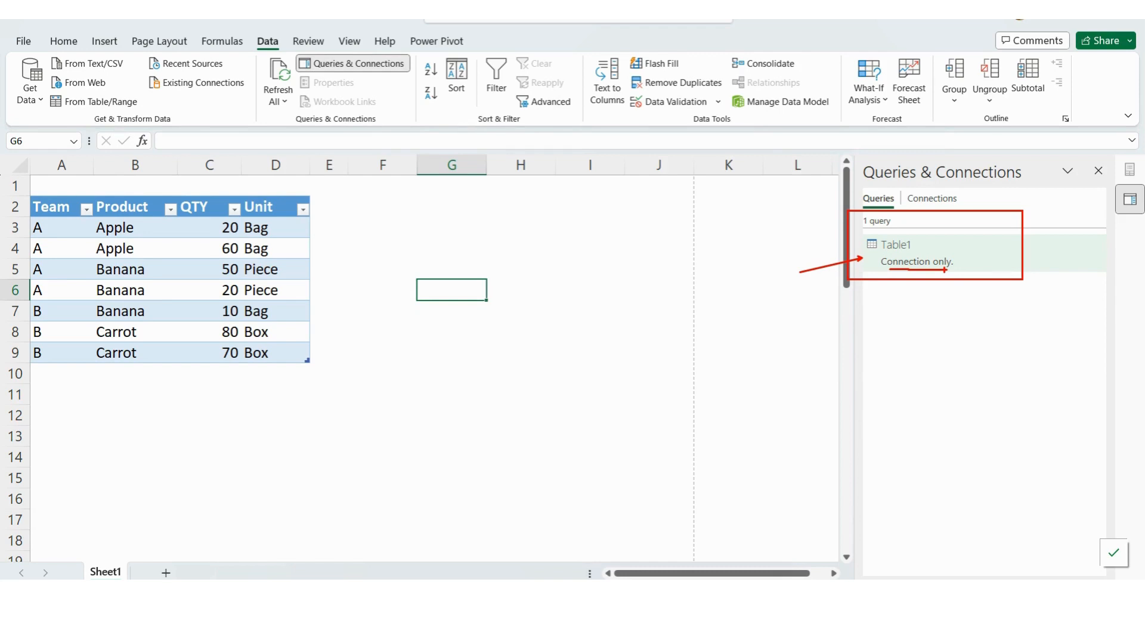
Change the Table1 query's load settings to add its data to the Data Model, keeping Only Create Connection
{"action": "right_click", "coordinate": [952, 256]}
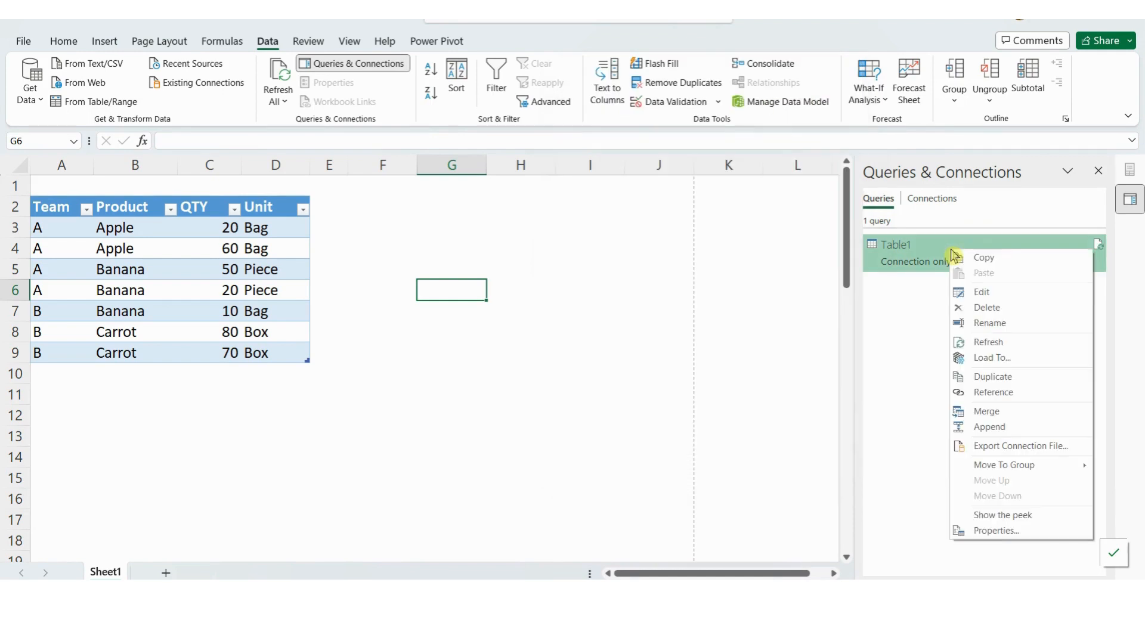
{"action": "left_click", "coordinate": [990, 358]}
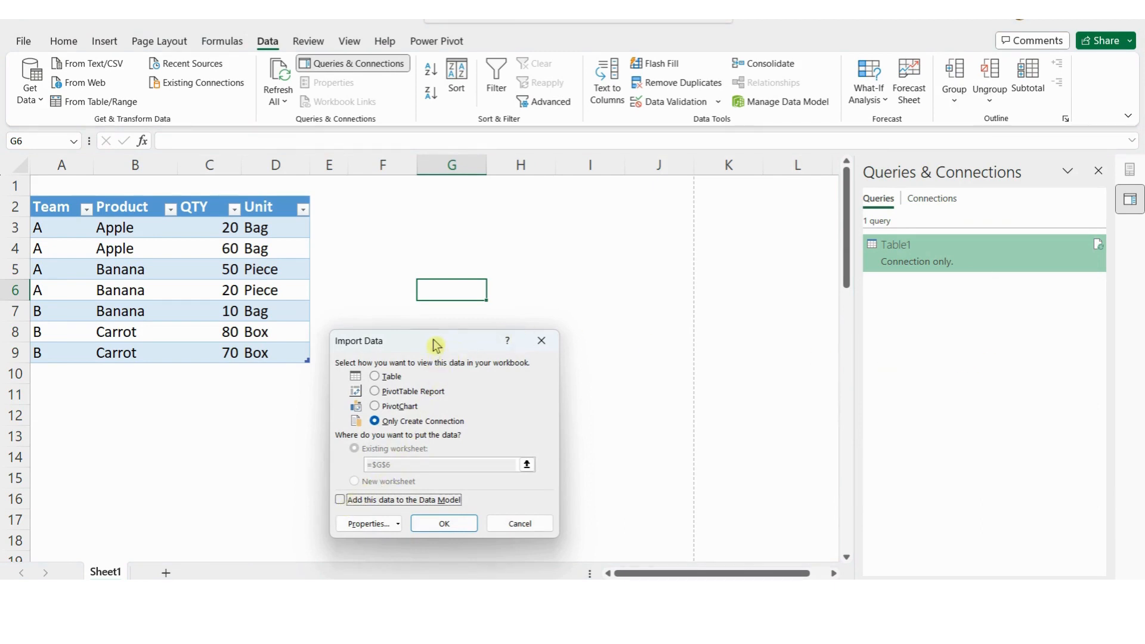
{"action": "left_click_drag", "start_coordinate": [434, 342], "coordinate": [460, 178]}
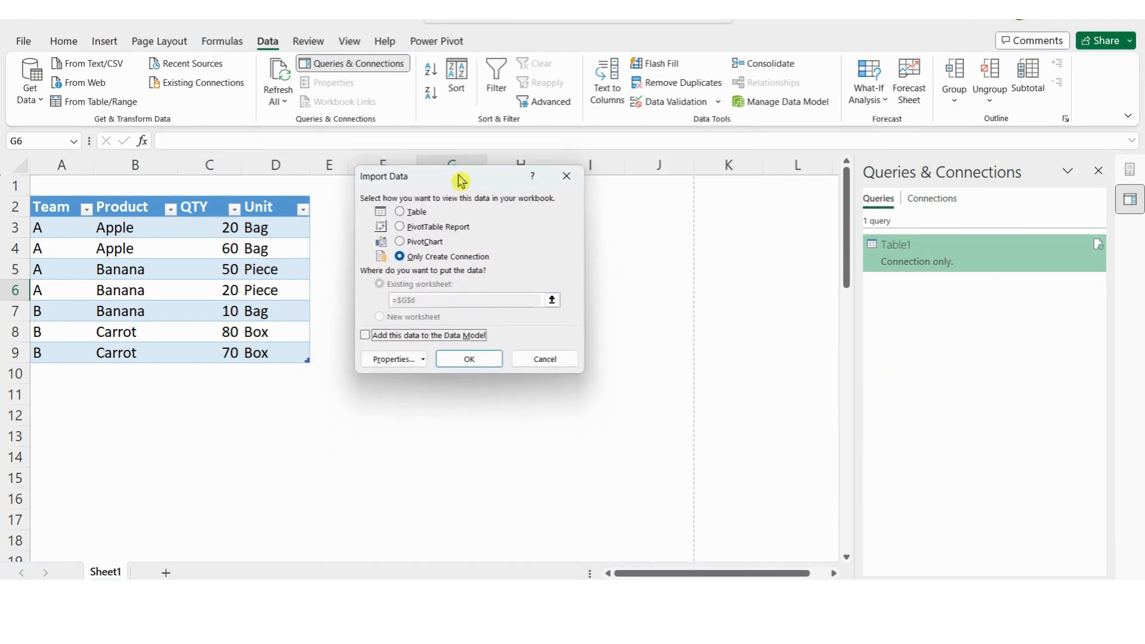
{"action": "left_click", "coordinate": [365, 335]}
{"action": "left_click", "coordinate": [470, 360]}
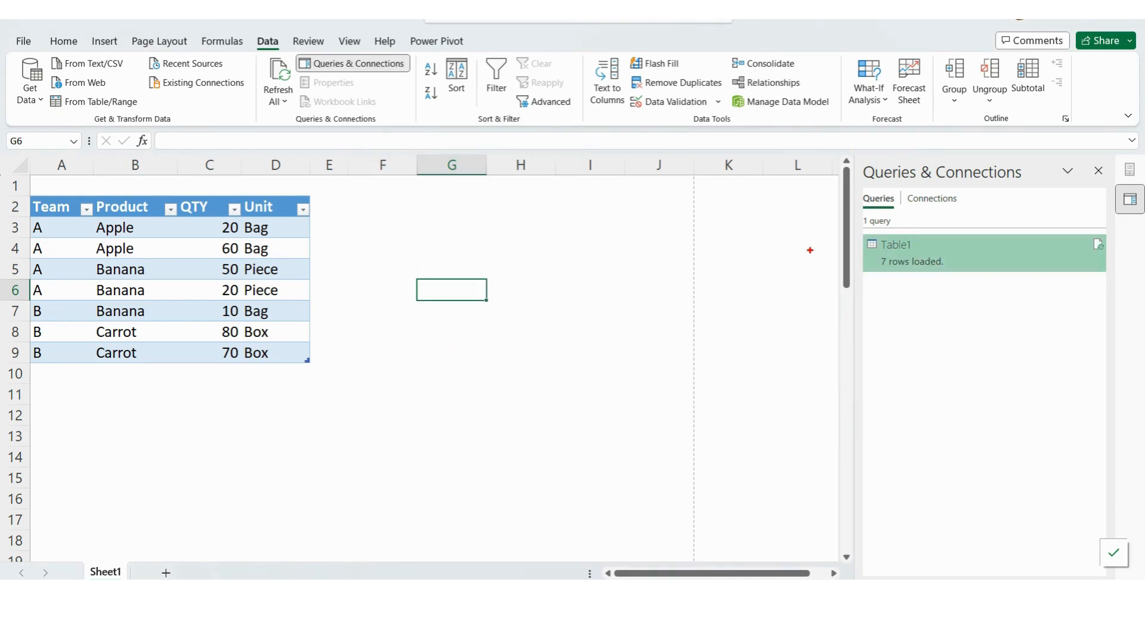
{"action": "mouse_move", "coordinate": [855, 225]}
{"action": "left_mouse_down"}
{"action": "mouse_move", "coordinate": [886, 275]}
{"action": "mouse_move", "coordinate": [985, 288]}
{"action": "mouse_move", "coordinate": [969, 257]}
{"action": "left_mouse_up"}
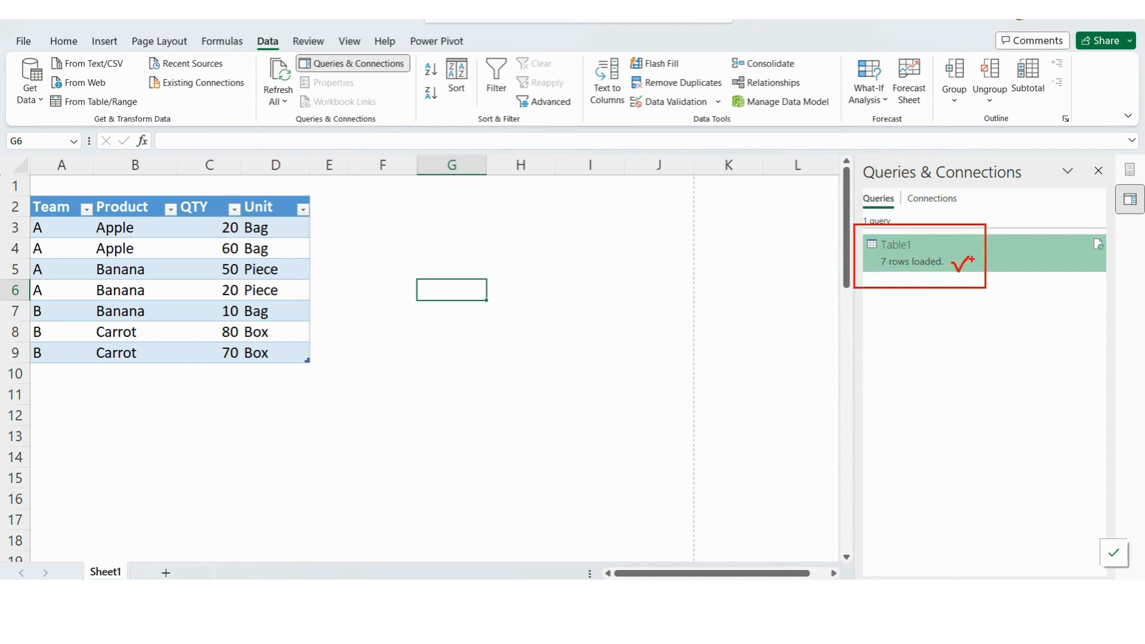
{"action": "key", "text": "Escape"}
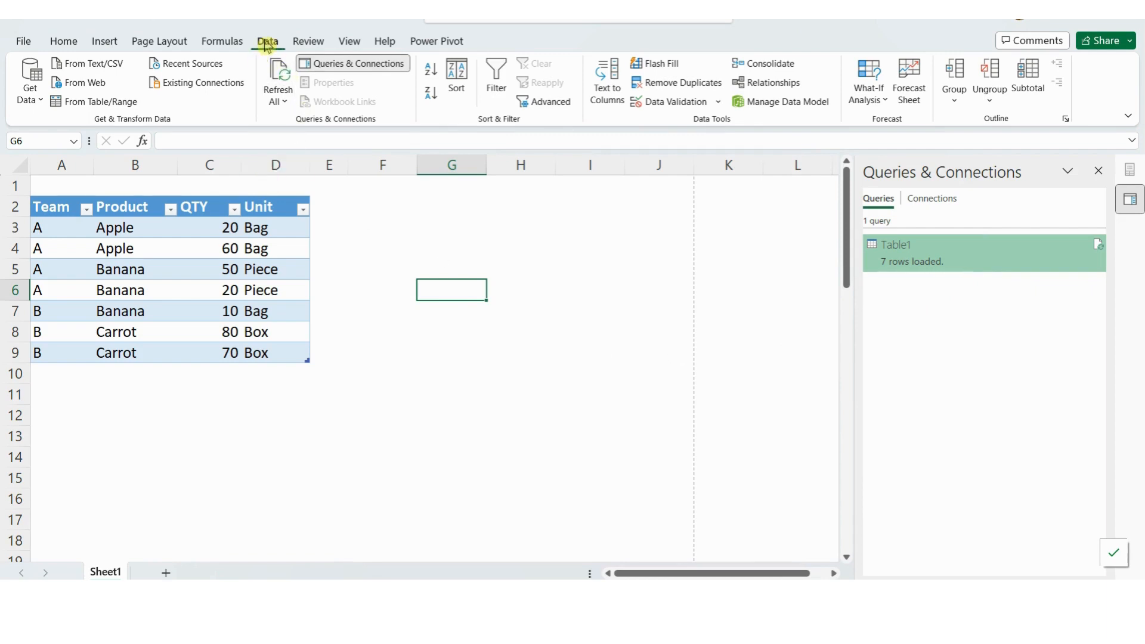
{"action": "key", "text": "ctrl+2"}
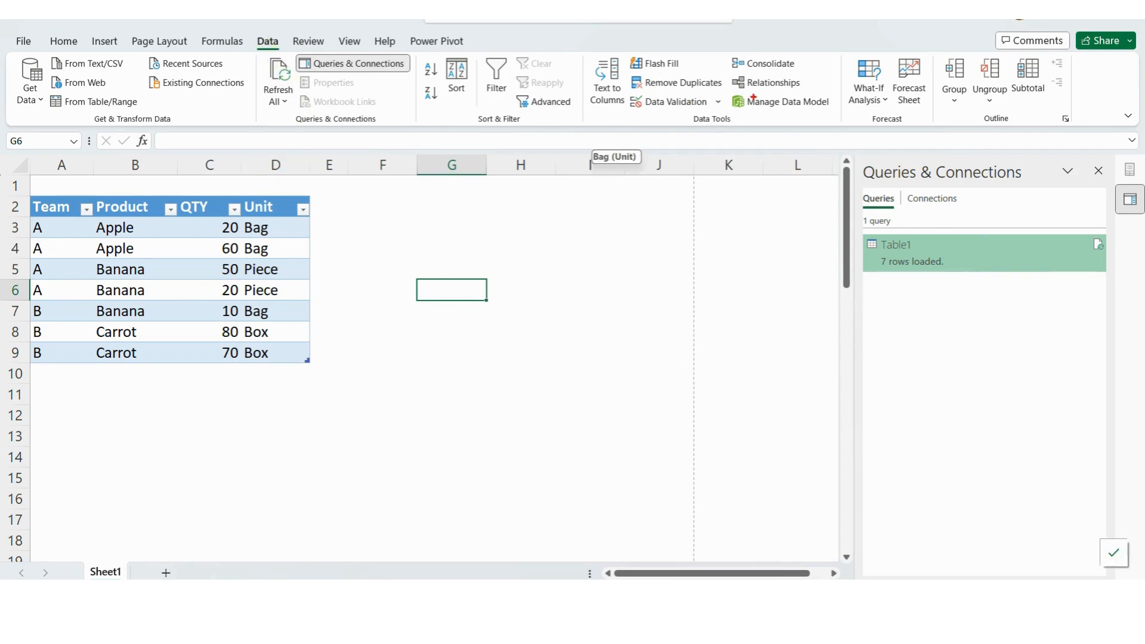
{"action": "left_click_drag", "start_coordinate": [726, 90], "coordinate": [846, 119]}
{"action": "key", "text": "Escape"}
Open the workbook's Data Model in the Power Pivot window
{"action": "left_click", "coordinate": [785, 104]}
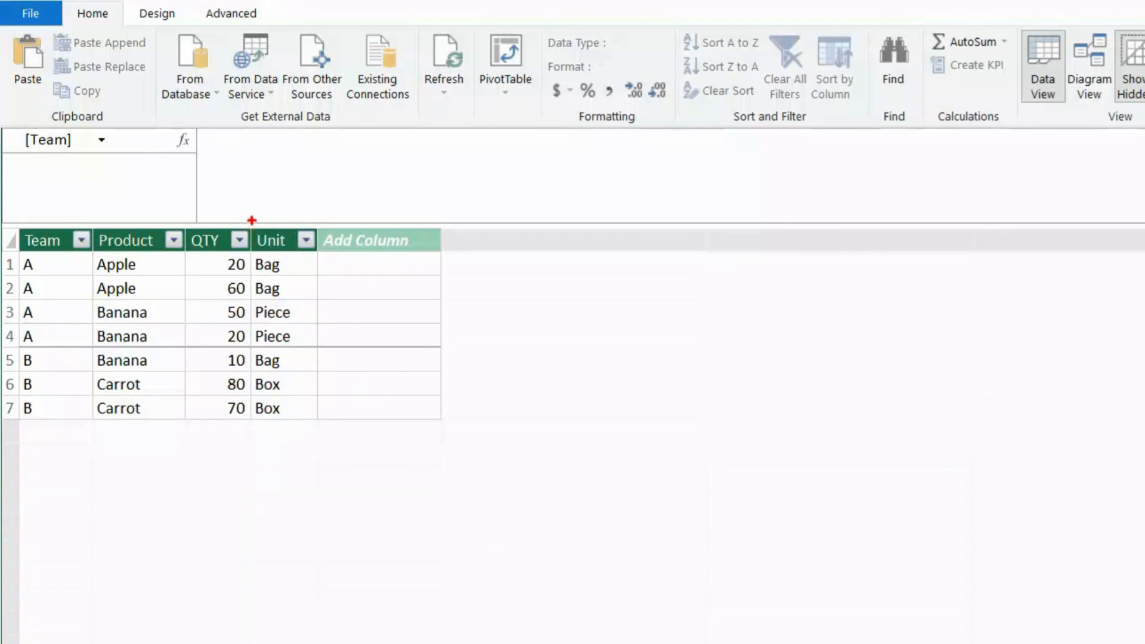
{"action": "left_click_drag", "start_coordinate": [258, 260], "coordinate": [315, 427]}
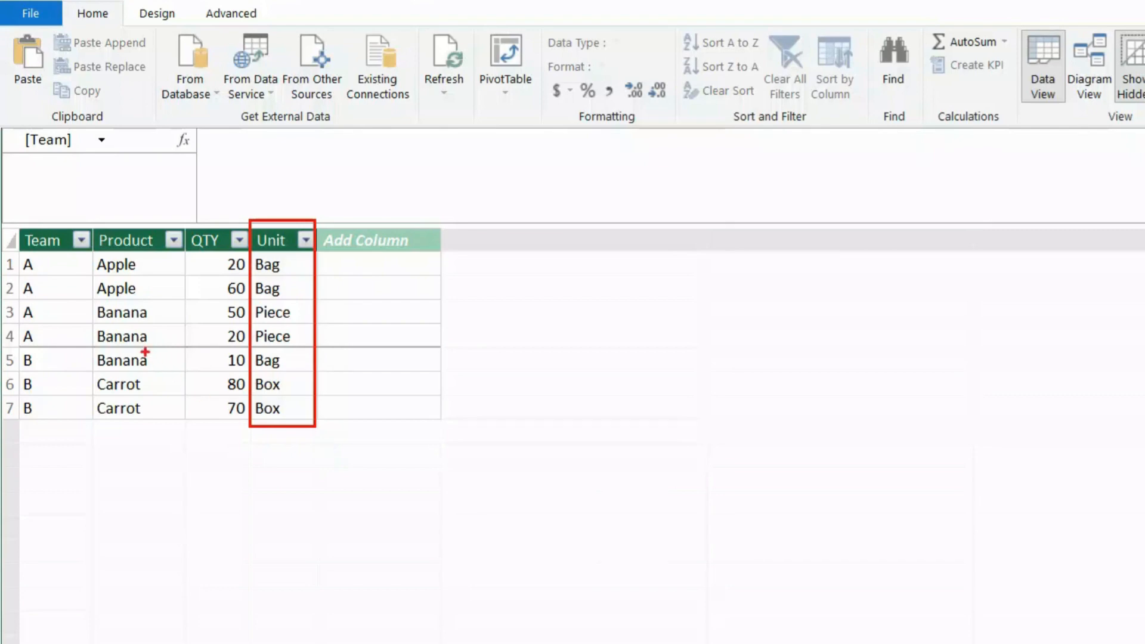
{"action": "key", "text": "Escape"}
{"action": "key", "text": "ctrl+2"}
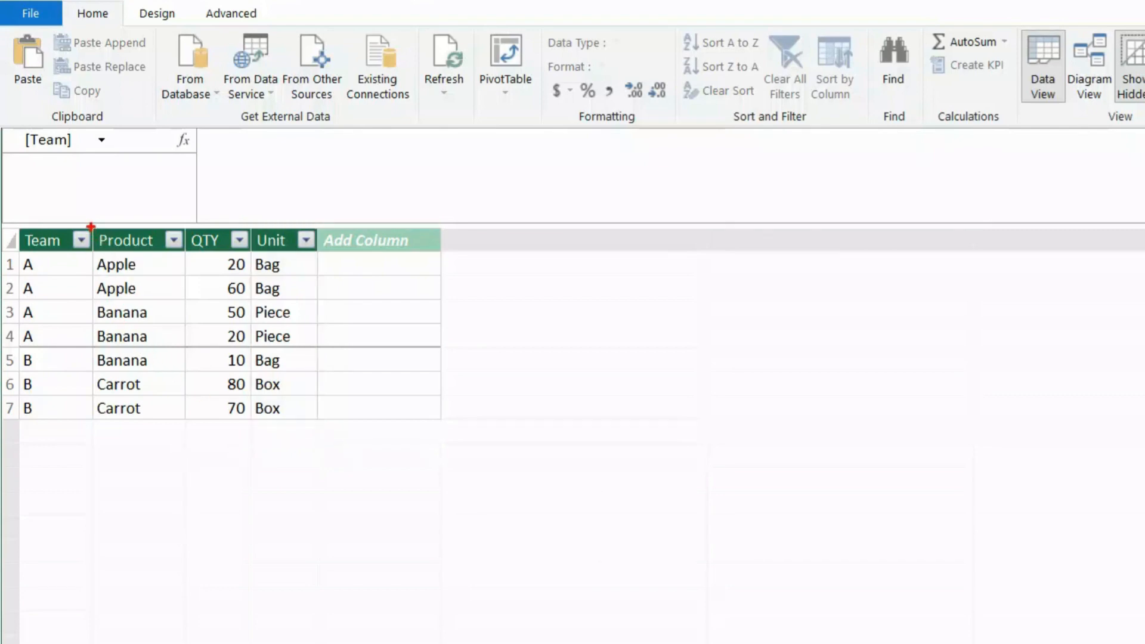
{"action": "left_click_drag", "start_coordinate": [89, 226], "coordinate": [179, 433]}
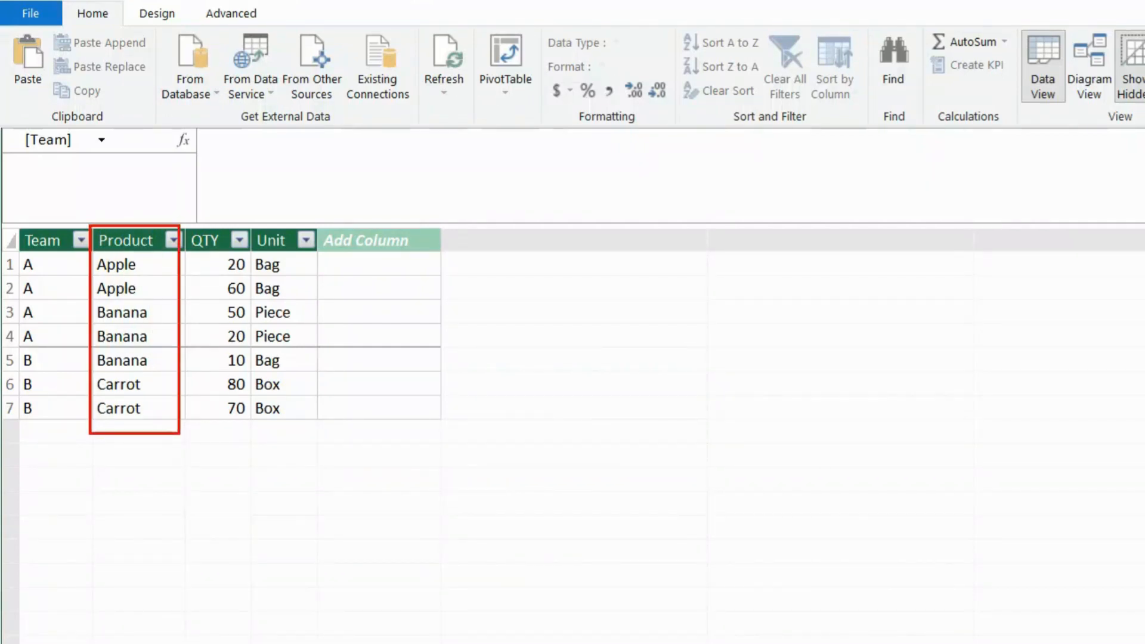
{"action": "key", "text": "Escape"}
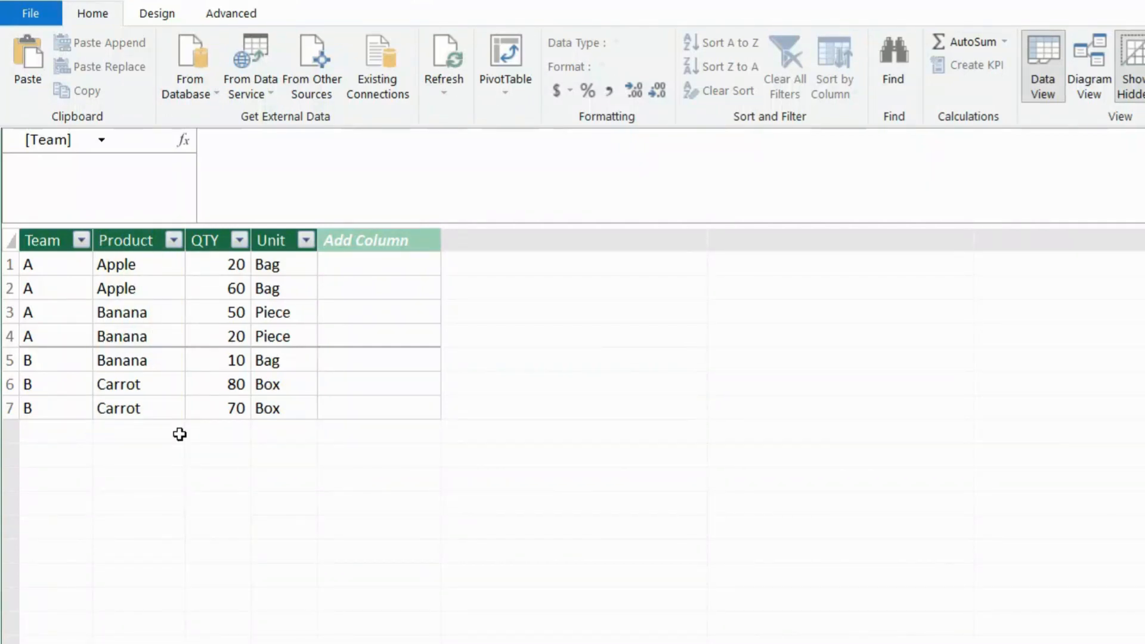
{"action": "key", "text": "ctrl+2"}
{"action": "left_click_drag", "start_coordinate": [84, 256], "coordinate": [169, 280]}
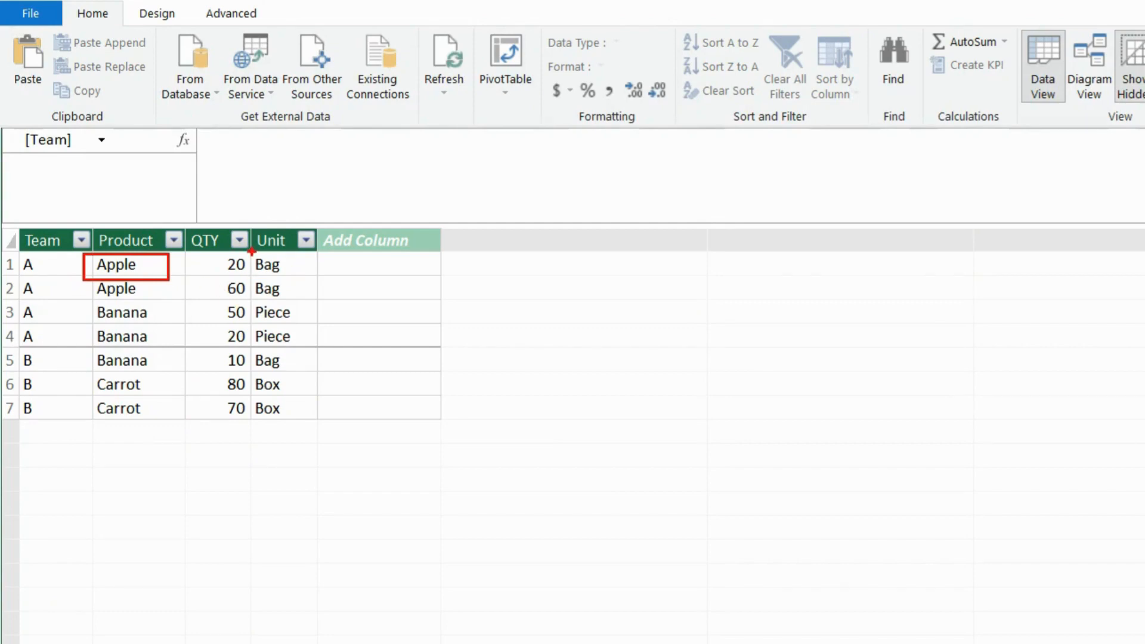
{"action": "mouse_move", "coordinate": [251, 251]}
{"action": "left_mouse_down"}
{"action": "mouse_move", "coordinate": [304, 276]}
{"action": "mouse_move", "coordinate": [278, 340]}
{"action": "mouse_move", "coordinate": [312, 364]}
{"action": "mouse_move", "coordinate": [299, 427]}
{"action": "left_mouse_up"}
{"action": "mouse_move", "coordinate": [321, 319]}
{"action": "left_mouse_down"}
{"action": "mouse_move", "coordinate": [339, 334]}
{"action": "mouse_move", "coordinate": [320, 337]}
{"action": "left_mouse_up"}
{"action": "mouse_move", "coordinate": [314, 384]}
{"action": "left_mouse_down"}
{"action": "mouse_move", "coordinate": [329, 398]}
{"action": "mouse_move", "coordinate": [315, 399]}
{"action": "left_mouse_up"}
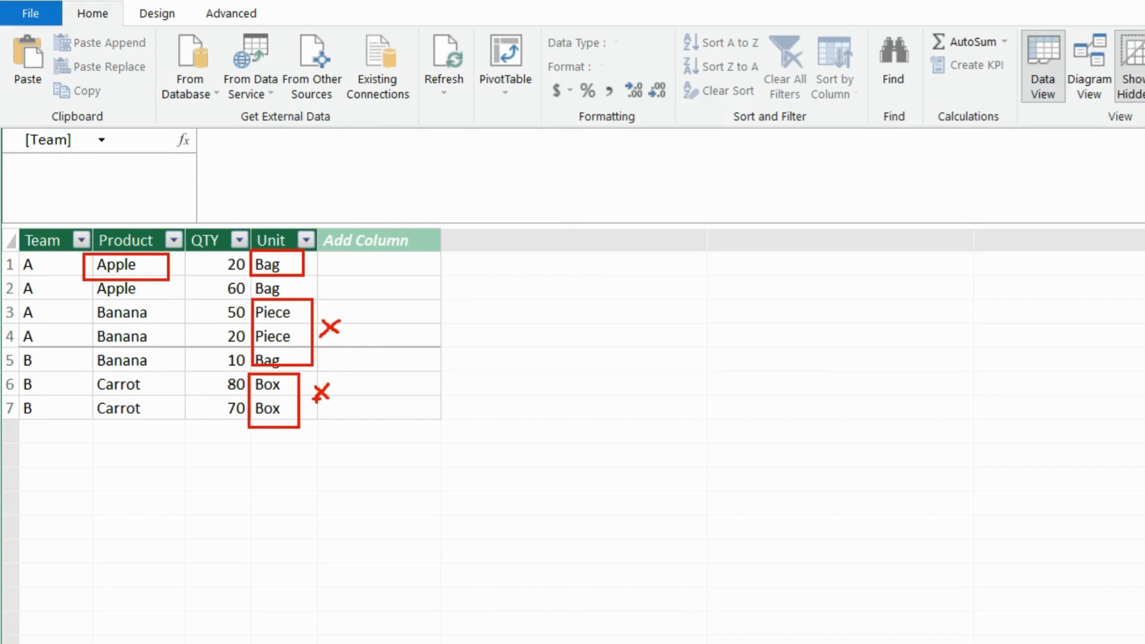
{"action": "key", "text": "Escape"}
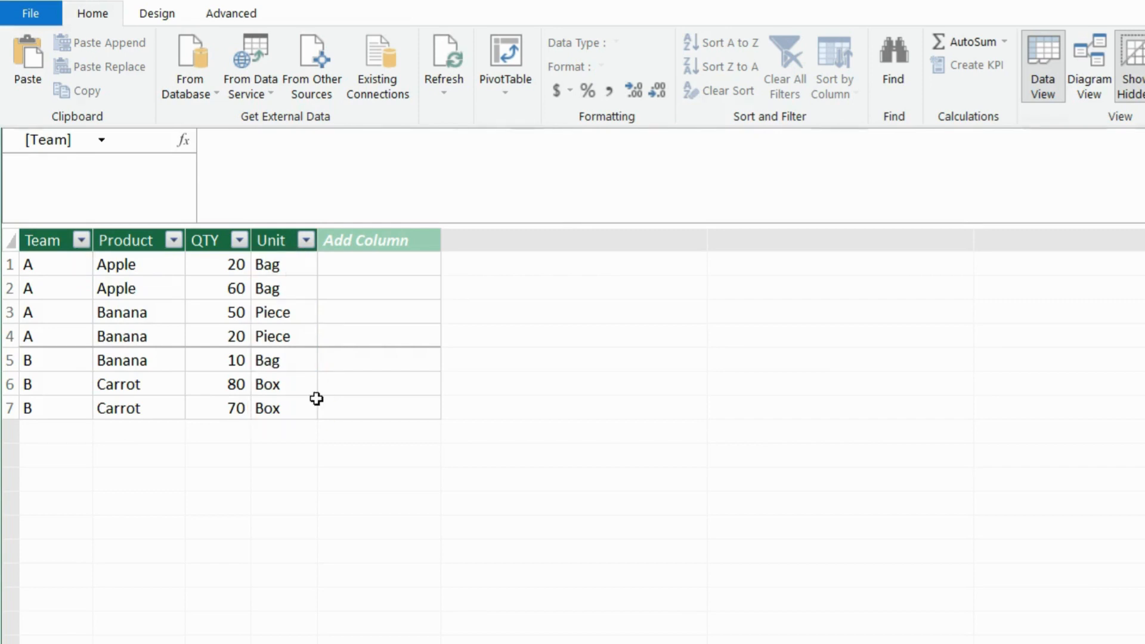
Start a measure named UnitDAX in the Table1 data model table, using CONCATENATEX with Table1 as its table argument
{"action": "left_click", "coordinate": [361, 178]}
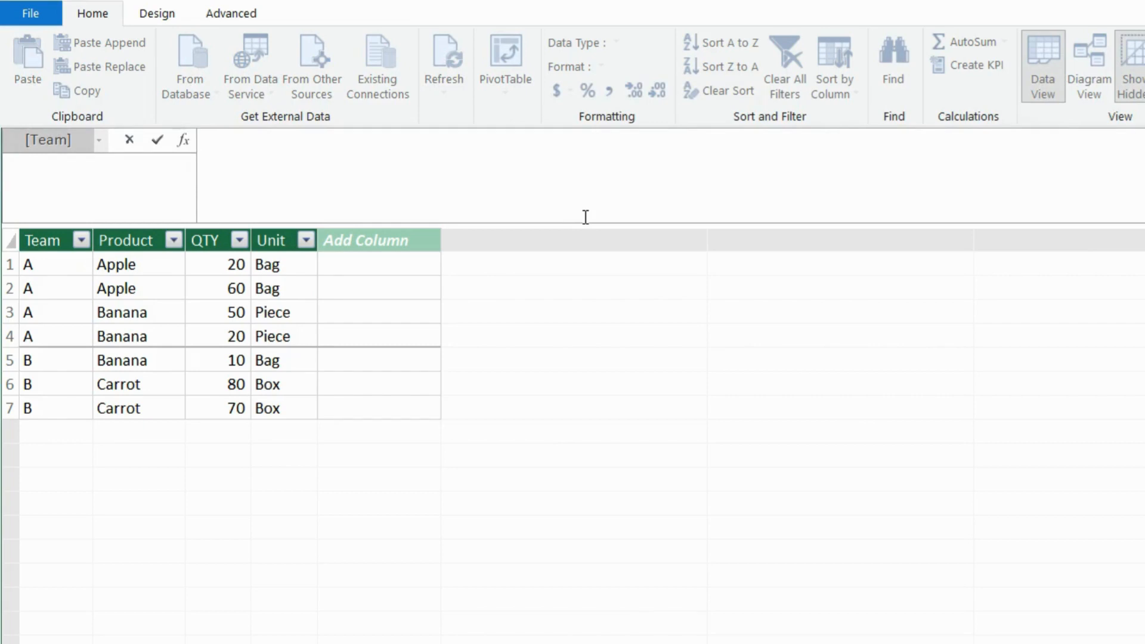
{"action": "type", "text": "U"}
{"action": "key", "text": "BackSpace"}
{"action": "type", "text": "UnitDAX:="}
{"action": "type", "text": "con"}
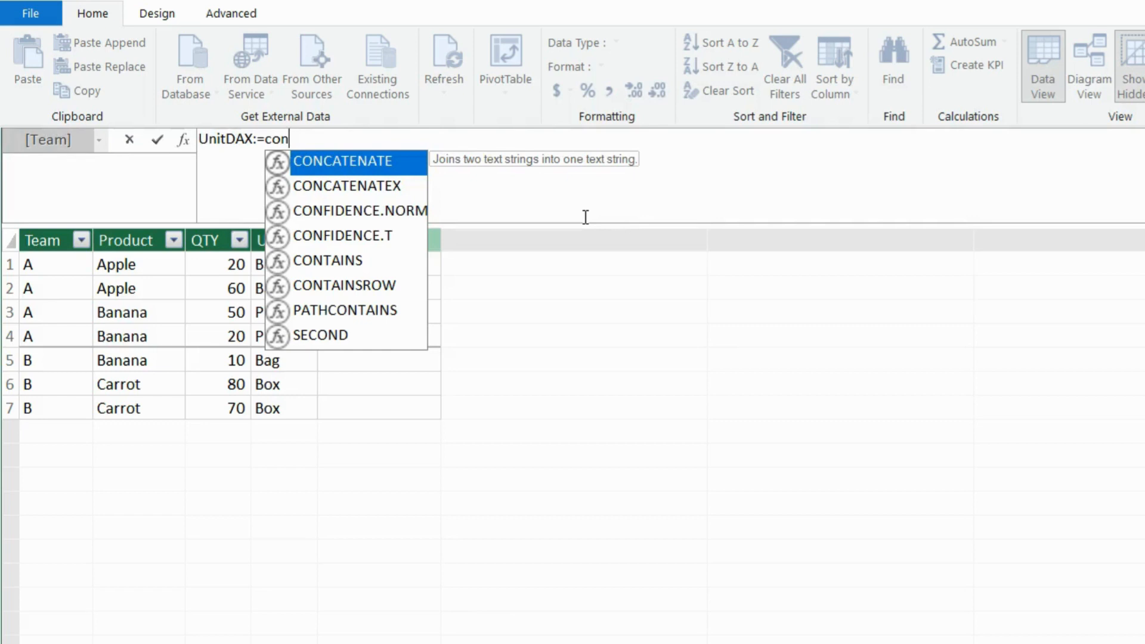
{"action": "key", "text": "Down"}
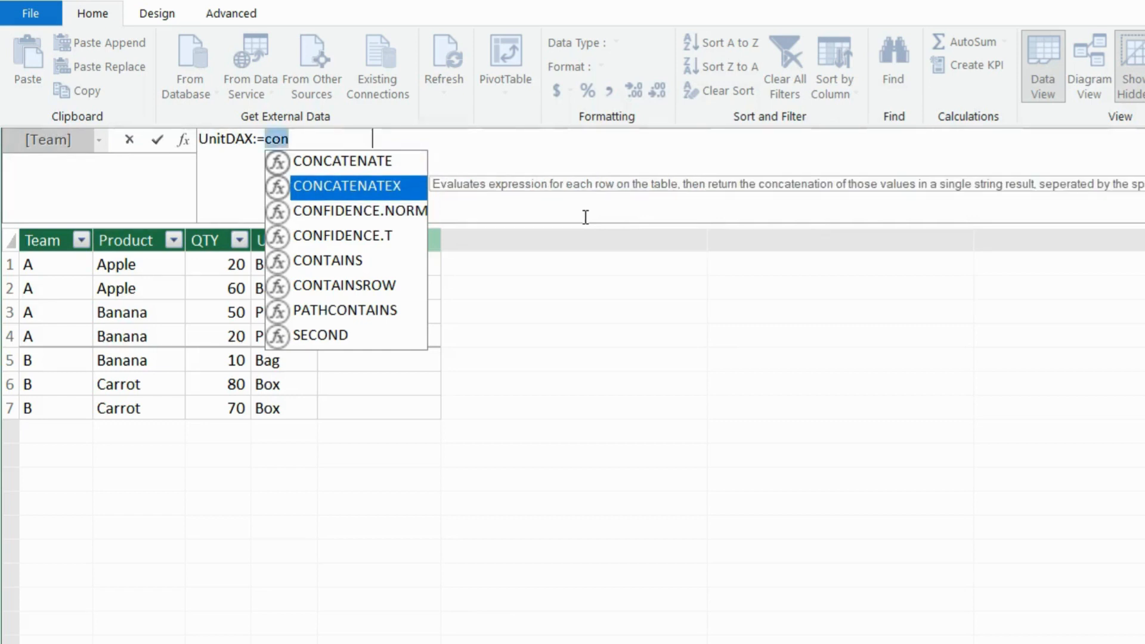
{"action": "key", "text": "Tab"}
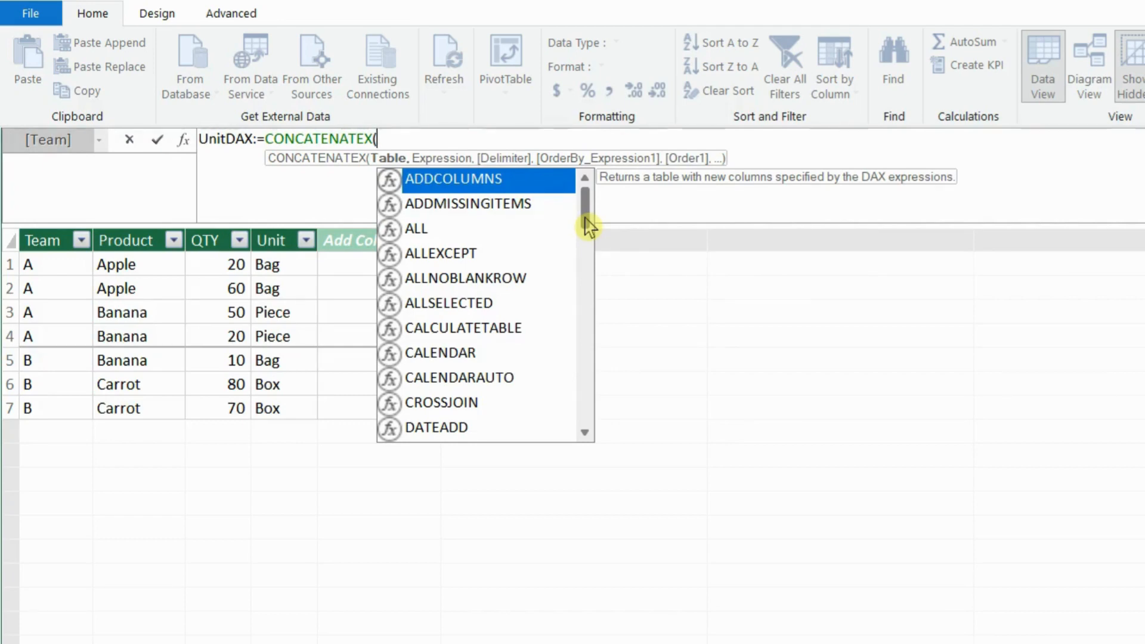
{"action": "type", "text": "T"}
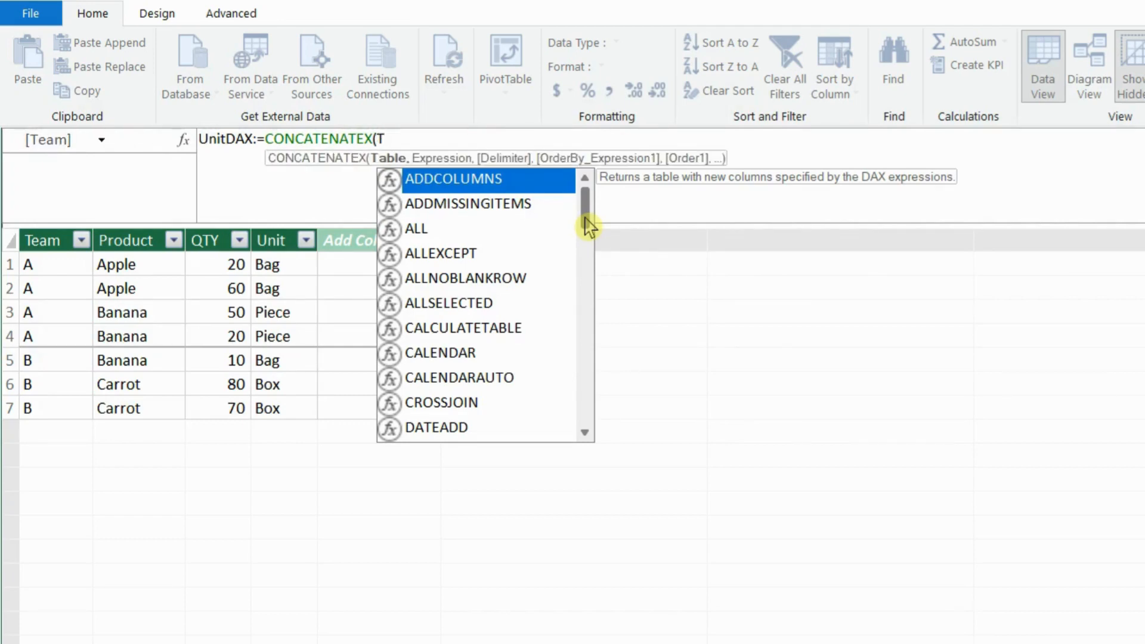
{"action": "type", "text": "ab"}
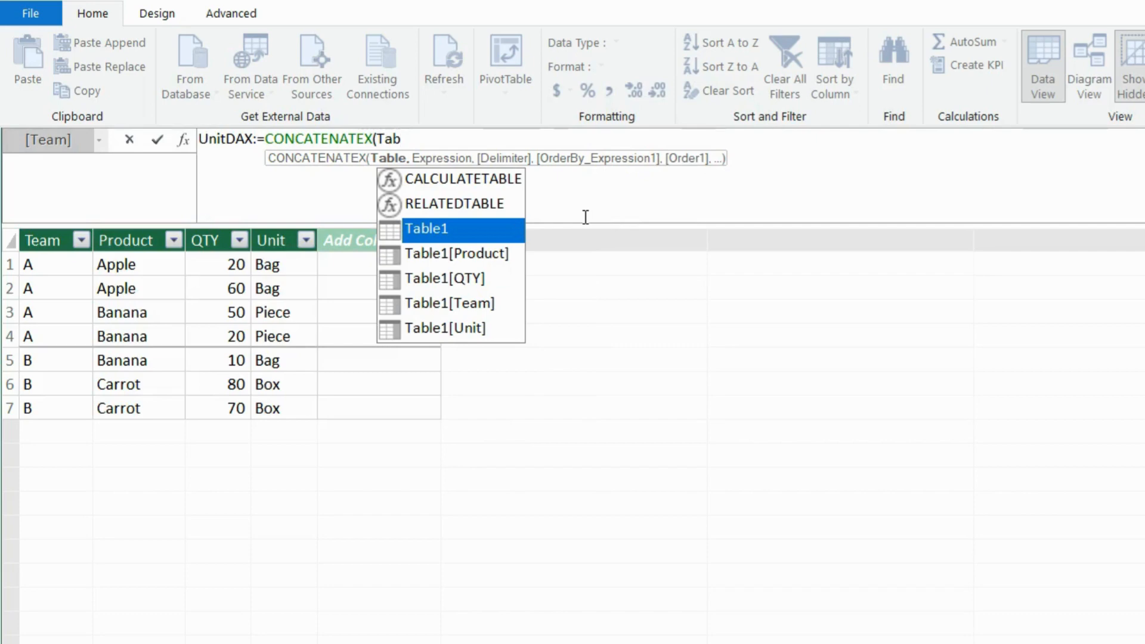
{"action": "type", "text": "le1,"}
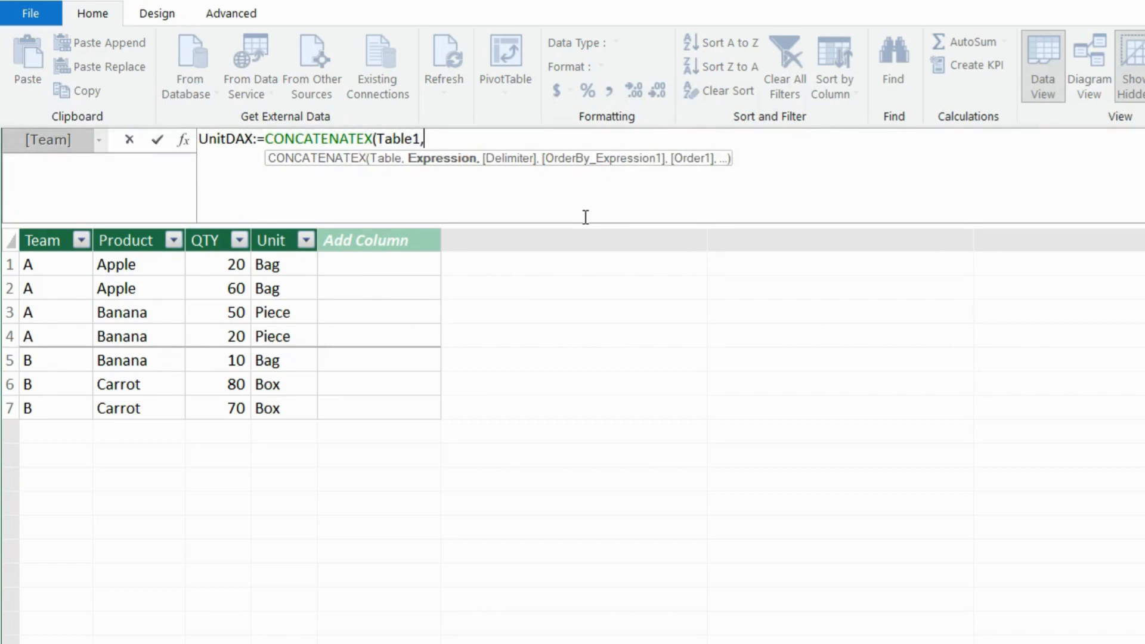
Complete the UnitDAX measure with Table1[Unit] as the expression and "," as the delimiter
{"action": "type", "text": "Ta"}
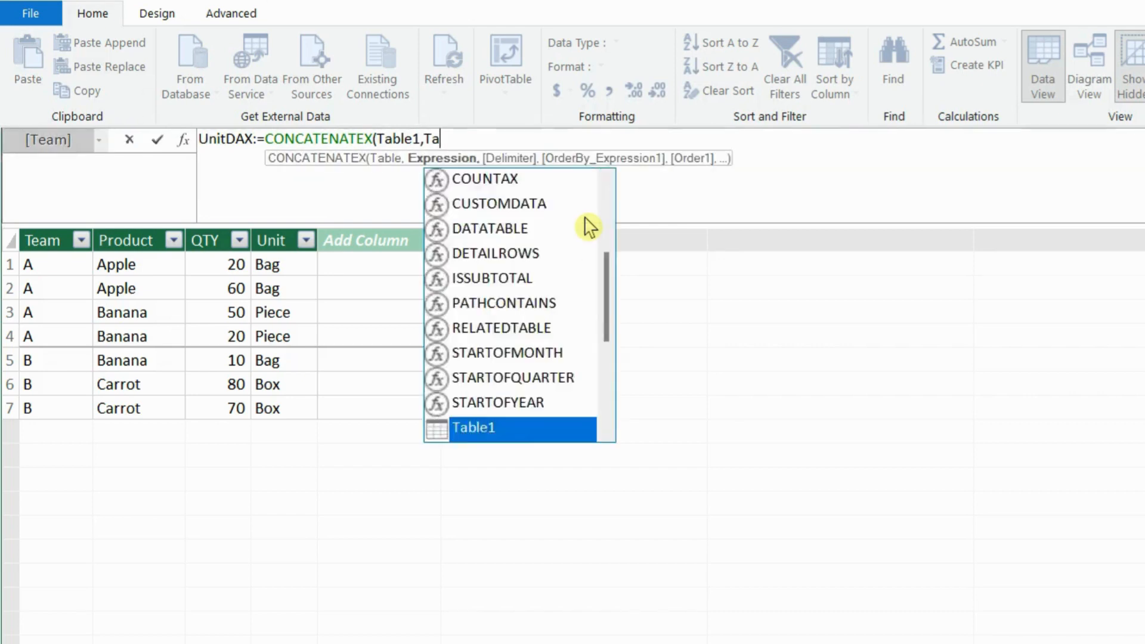
{"action": "type", "text": "b"}
{"action": "key", "text": "Down"}
{"action": "key", "text": "Down"}
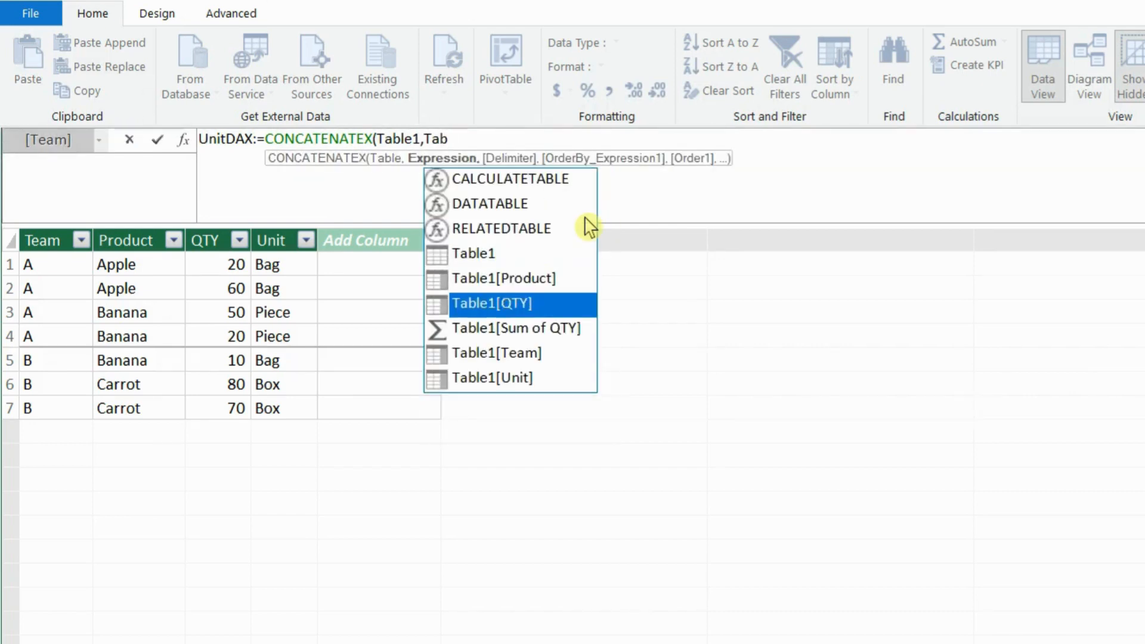
{"action": "key", "text": "Down"}
{"action": "key", "text": "Down"}
{"action": "key", "text": "Down"}
{"action": "key", "text": "Tab"}
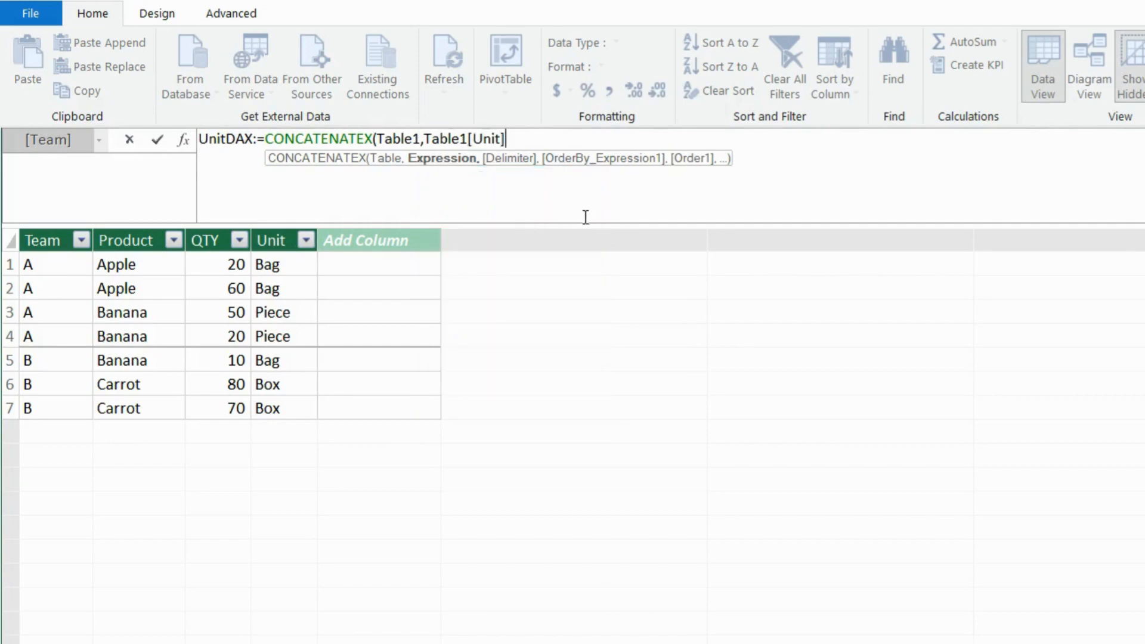
{"action": "key", "text": "BackSpace"}
{"action": "type", "text": ",\""}
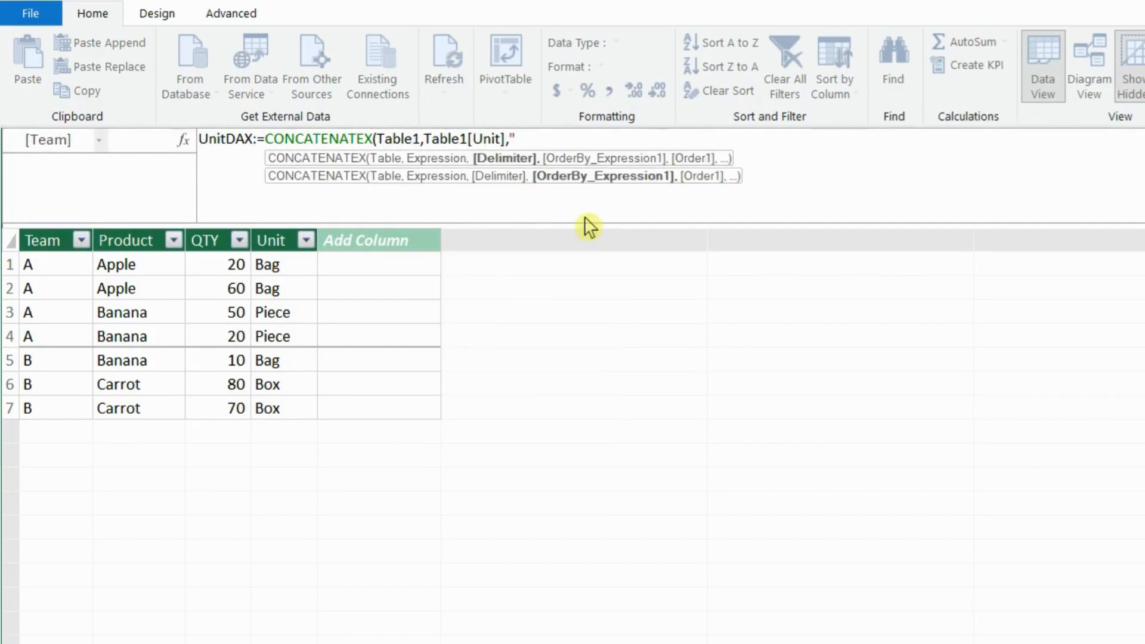
{"action": "type", "text": ",\""}
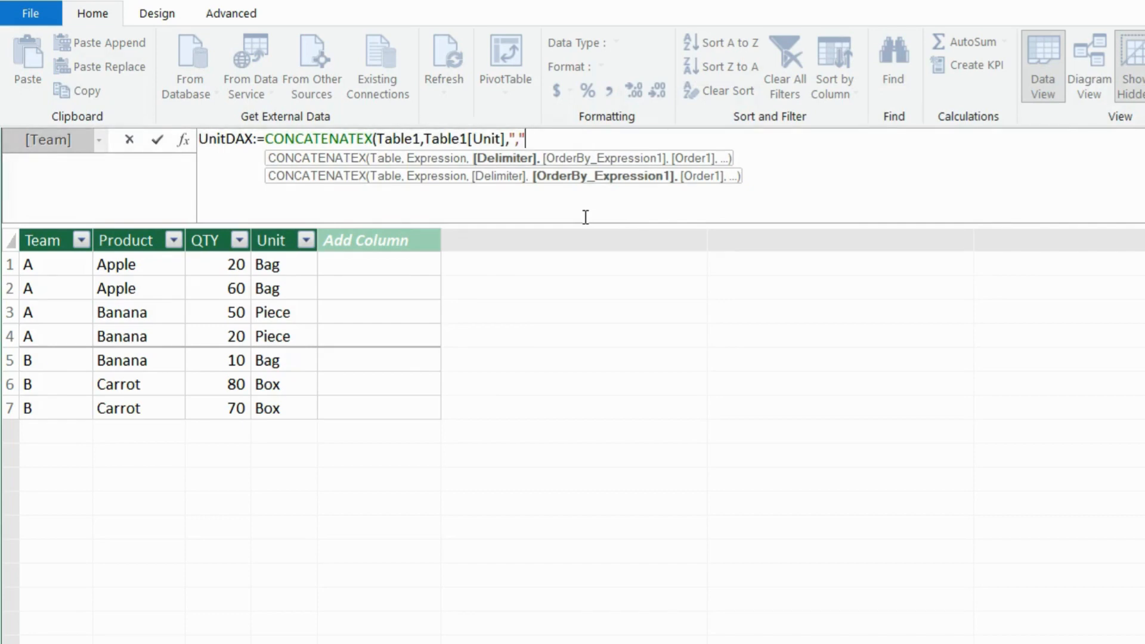
{"action": "type", "text": ")"}
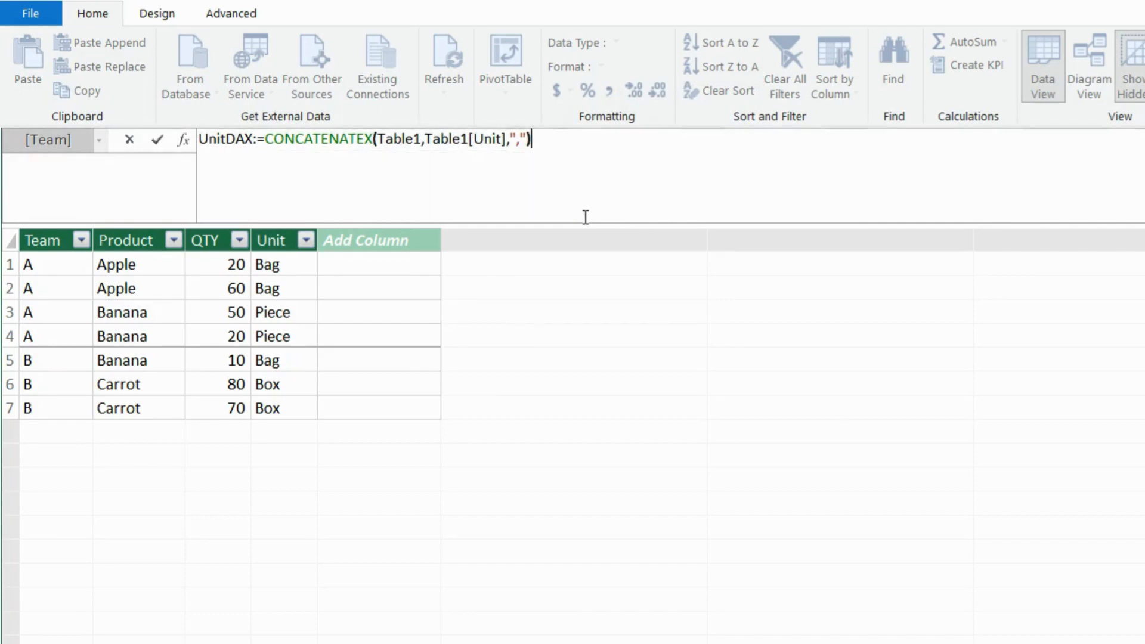
{"action": "key", "text": "Return"}
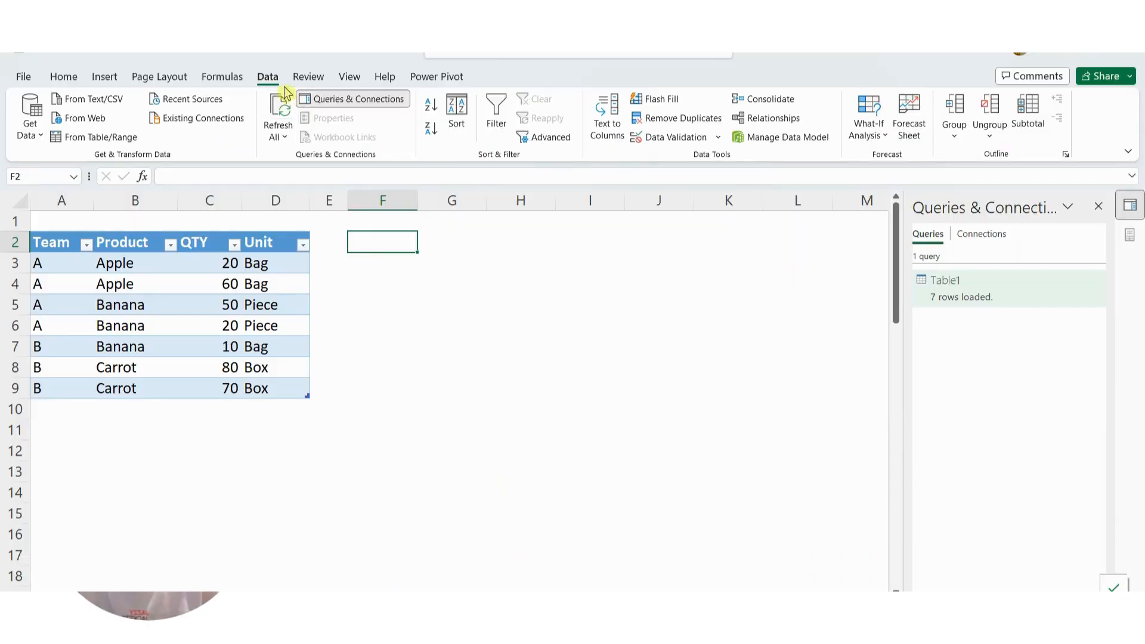
Insert a PivotTable from the Data Model at cell F2 of the existing worksheet Sheet1
{"action": "left_click", "coordinate": [105, 77]}
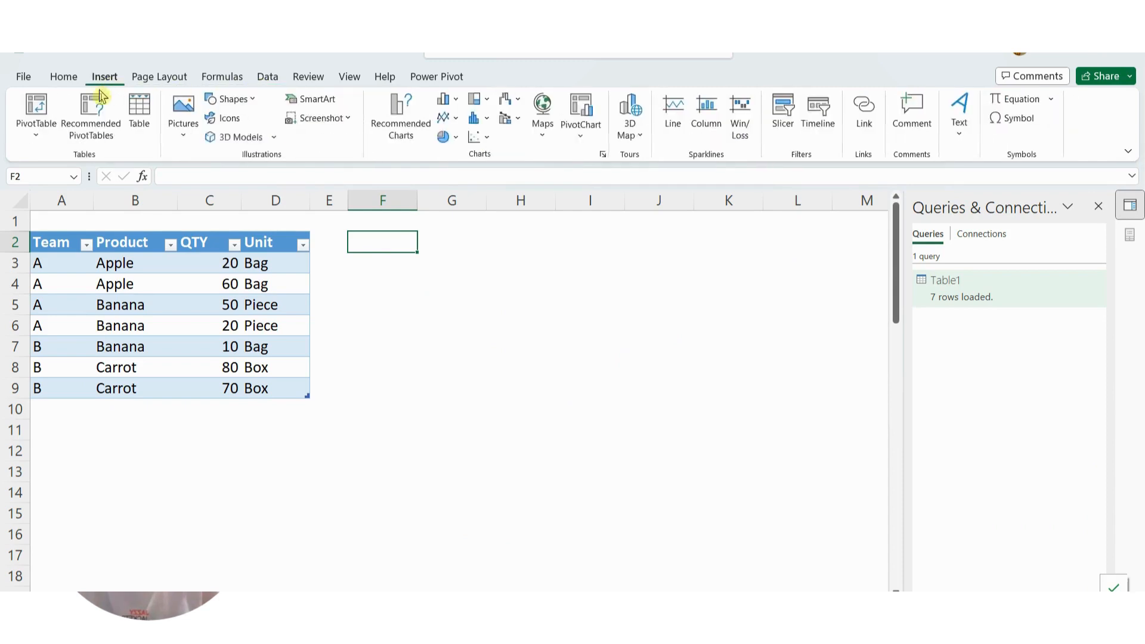
{"action": "left_click", "coordinate": [37, 132]}
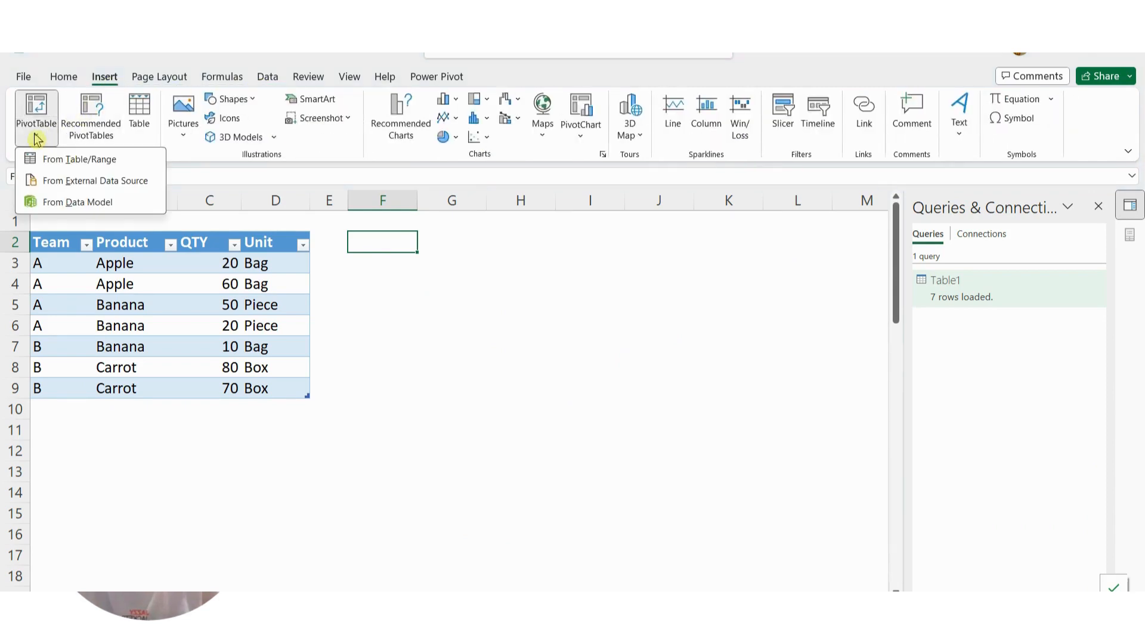
{"action": "left_click", "coordinate": [58, 202]}
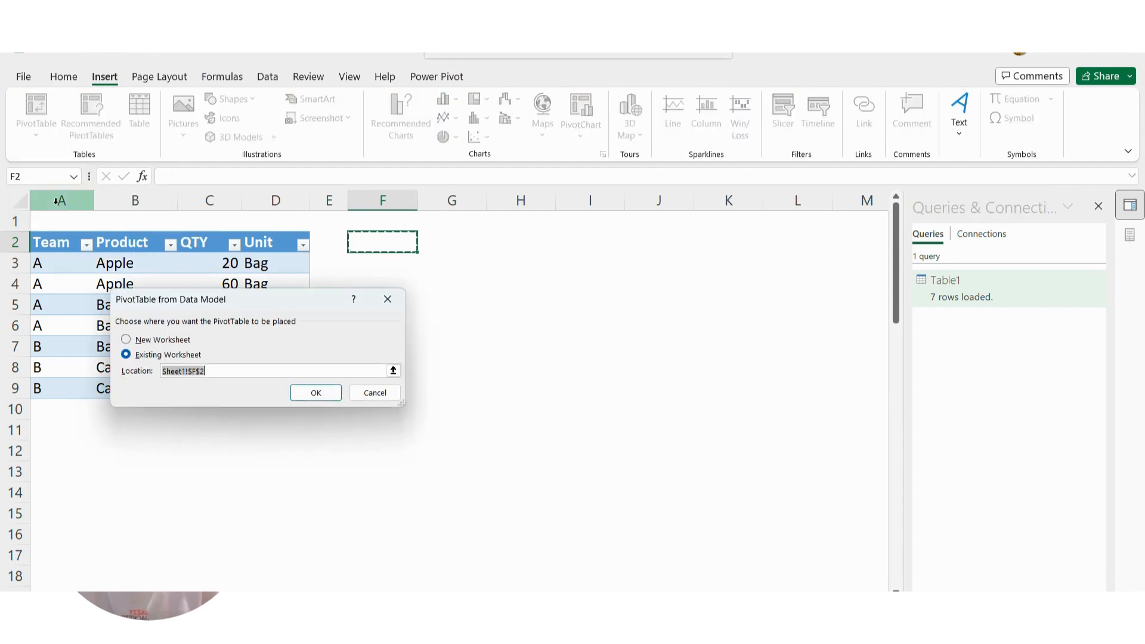
{"action": "left_click", "coordinate": [316, 396]}
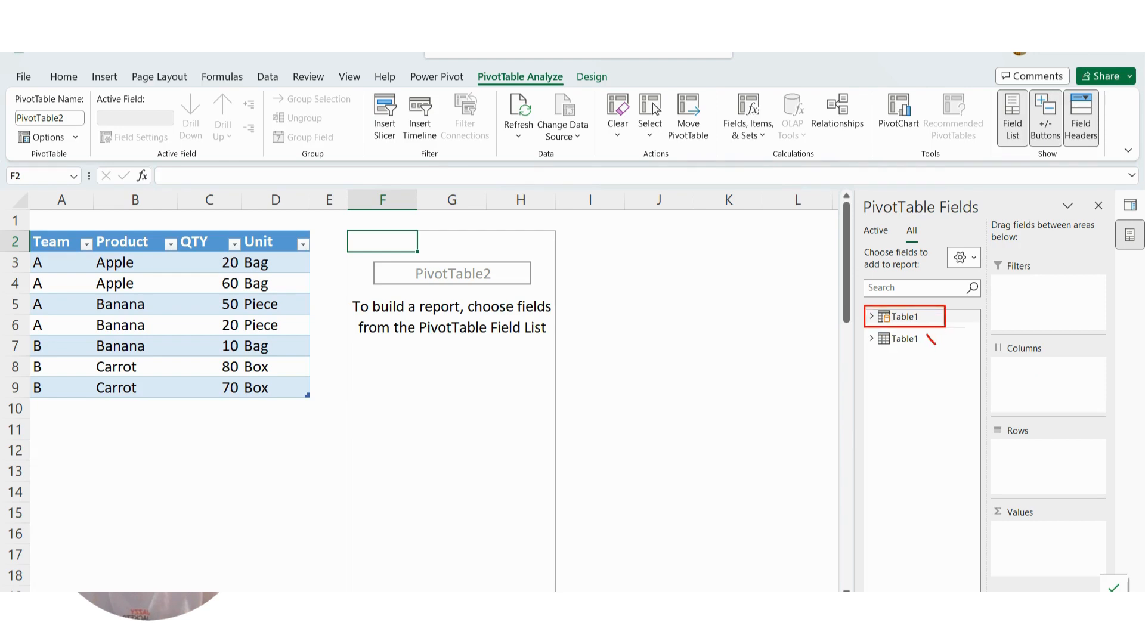
Add Product as rows and QTY and the UnitDAX measure as values from the Data Model's Table1
{"action": "left_click", "coordinate": [871, 317]}
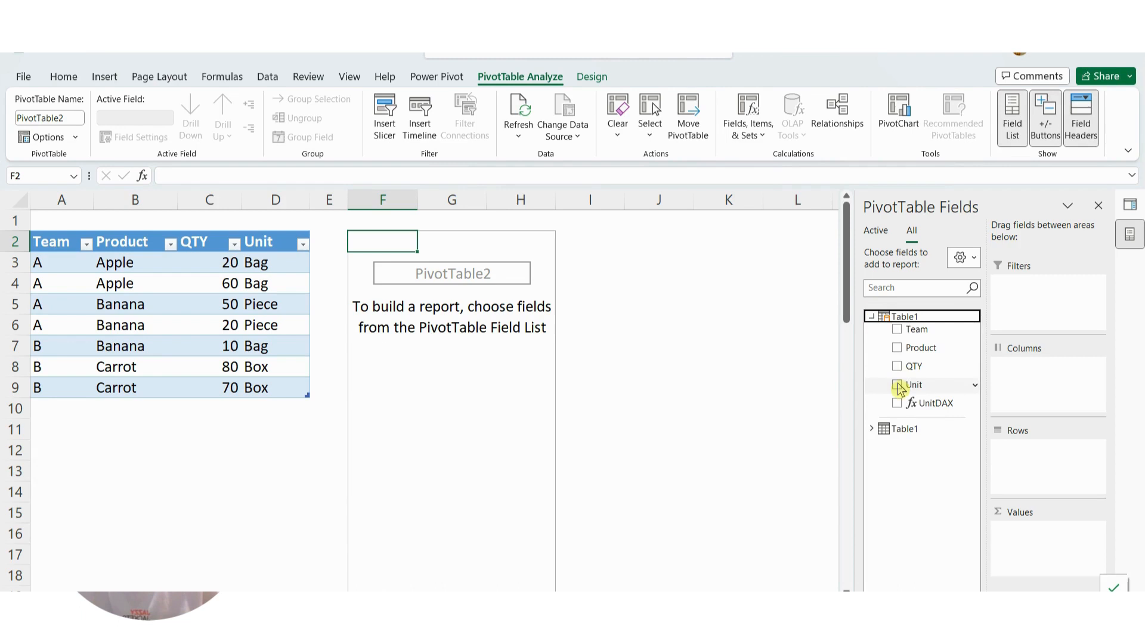
{"action": "left_click", "coordinate": [897, 348]}
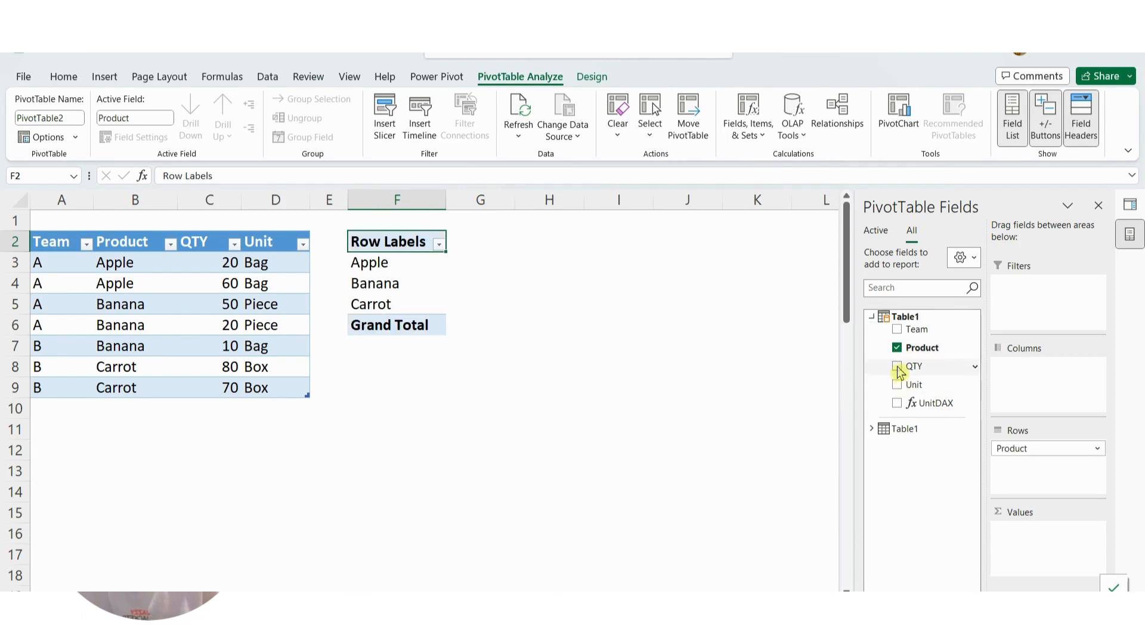
{"action": "left_click", "coordinate": [897, 366]}
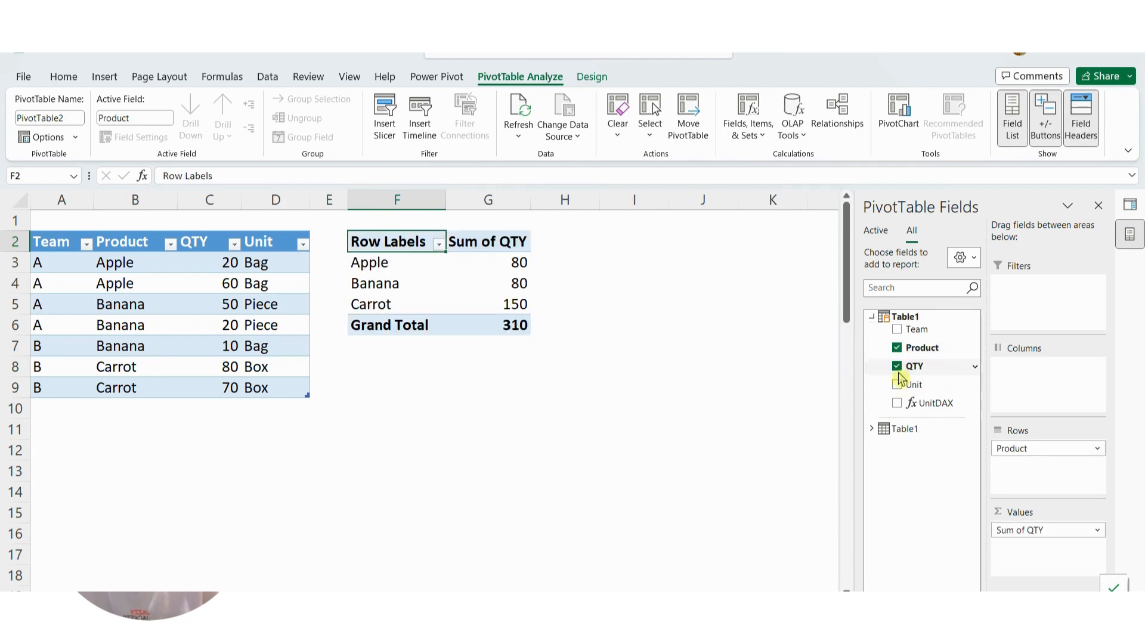
{"action": "left_click", "coordinate": [896, 403]}
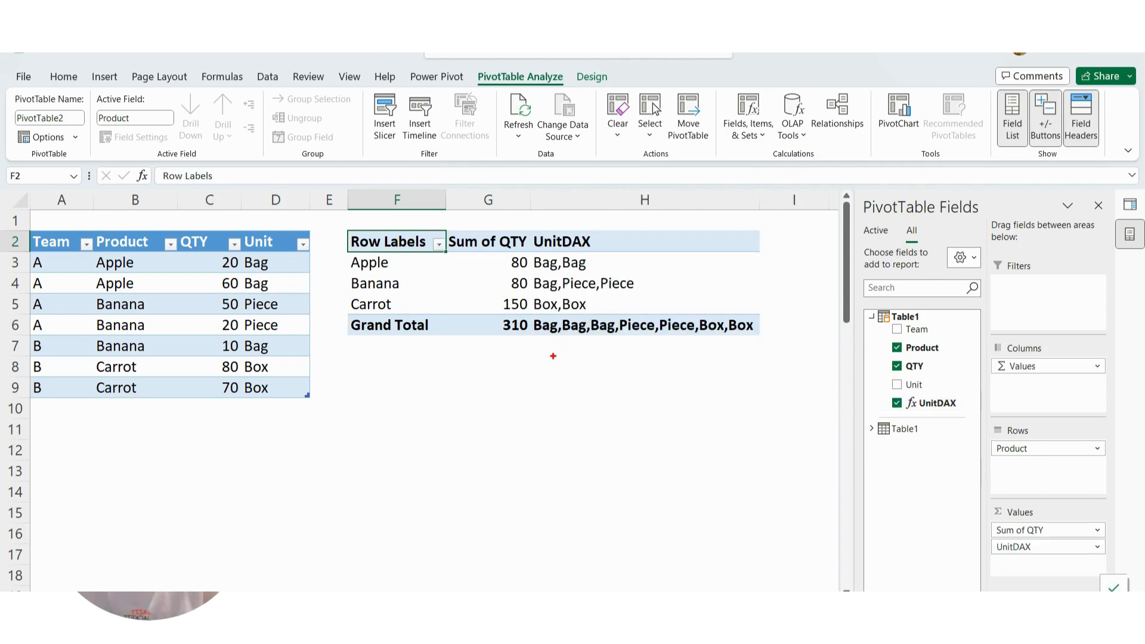
{"action": "mouse_move", "coordinate": [530, 227]}
{"action": "left_mouse_down"}
{"action": "mouse_move", "coordinate": [582, 317]}
{"action": "mouse_move", "coordinate": [780, 346]}
{"action": "left_mouse_up"}
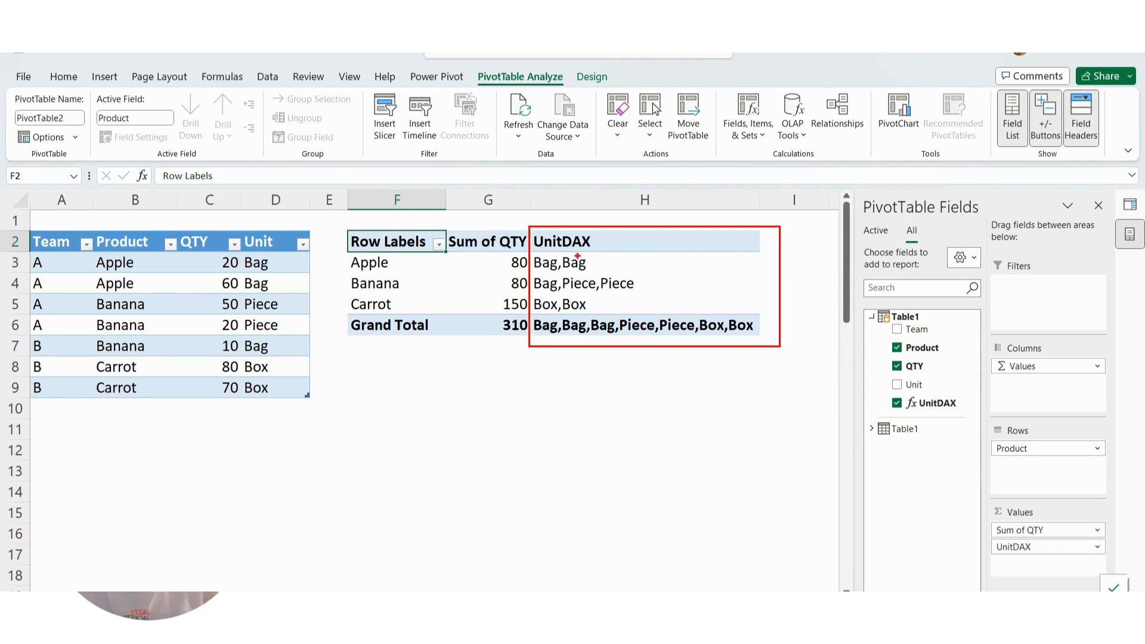
{"action": "mouse_move", "coordinate": [537, 228]}
{"action": "left_mouse_down"}
{"action": "mouse_move", "coordinate": [514, 215]}
{"action": "mouse_move", "coordinate": [491, 228]}
{"action": "mouse_move", "coordinate": [507, 227]}
{"action": "left_mouse_up"}
{"action": "mouse_move", "coordinate": [990, 538]}
{"action": "left_mouse_down"}
{"action": "mouse_move", "coordinate": [1019, 558]}
{"action": "mouse_move", "coordinate": [1055, 560]}
{"action": "left_mouse_up"}
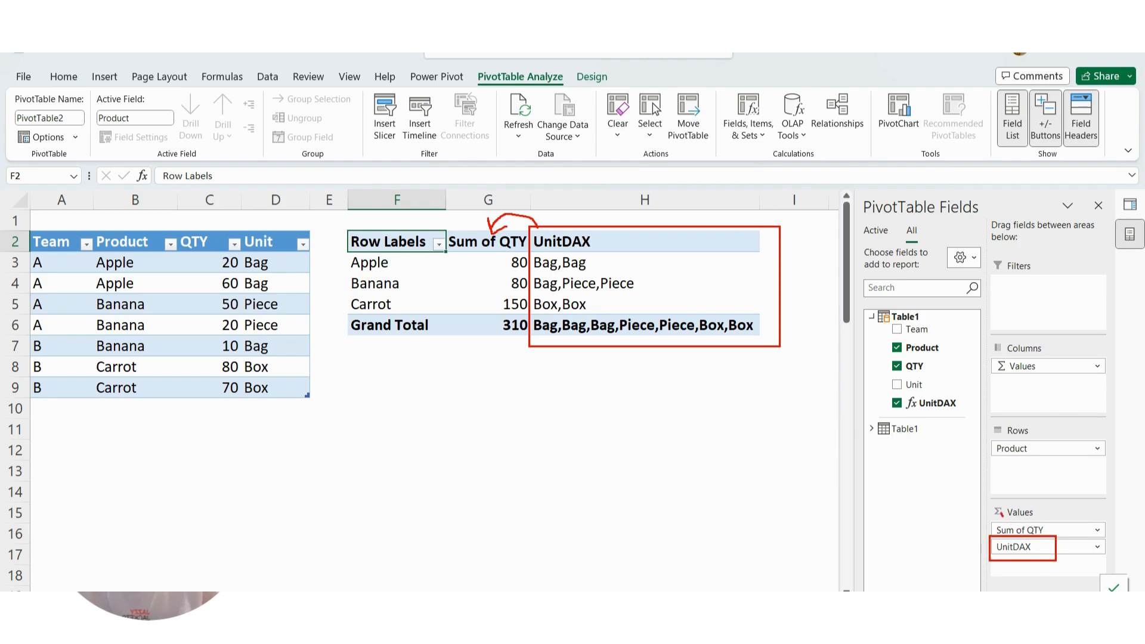
{"action": "mouse_move", "coordinate": [1001, 514]}
{"action": "left_mouse_down"}
{"action": "mouse_move", "coordinate": [1038, 499]}
{"action": "mouse_move", "coordinate": [1026, 523]}
{"action": "mouse_move", "coordinate": [1007, 519]}
{"action": "left_mouse_up"}
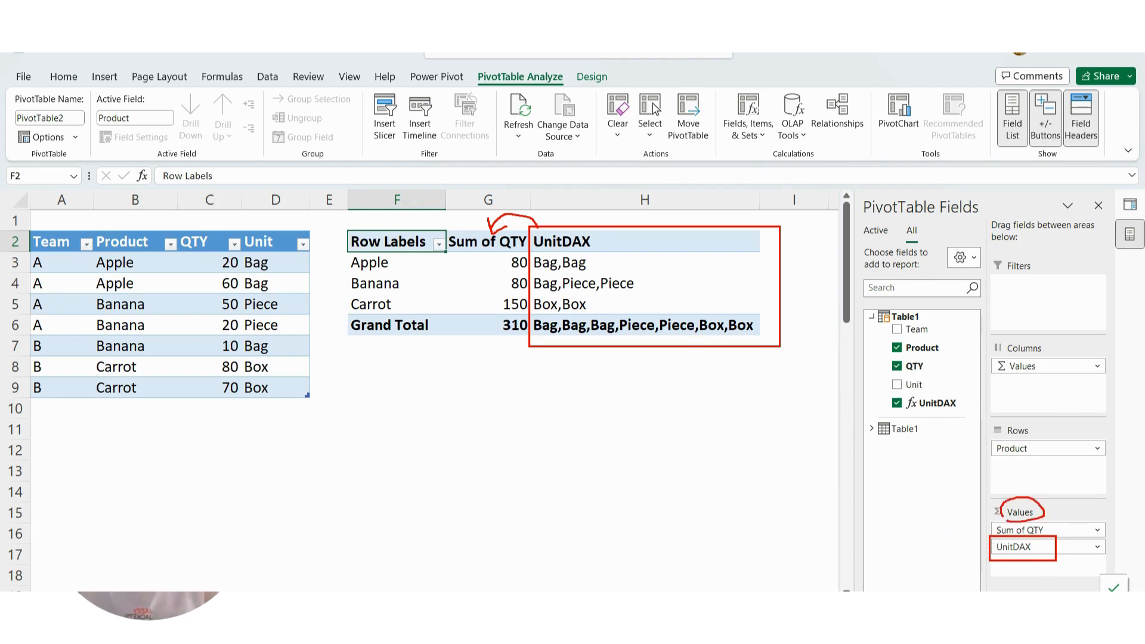
{"action": "key", "text": "Escape"}
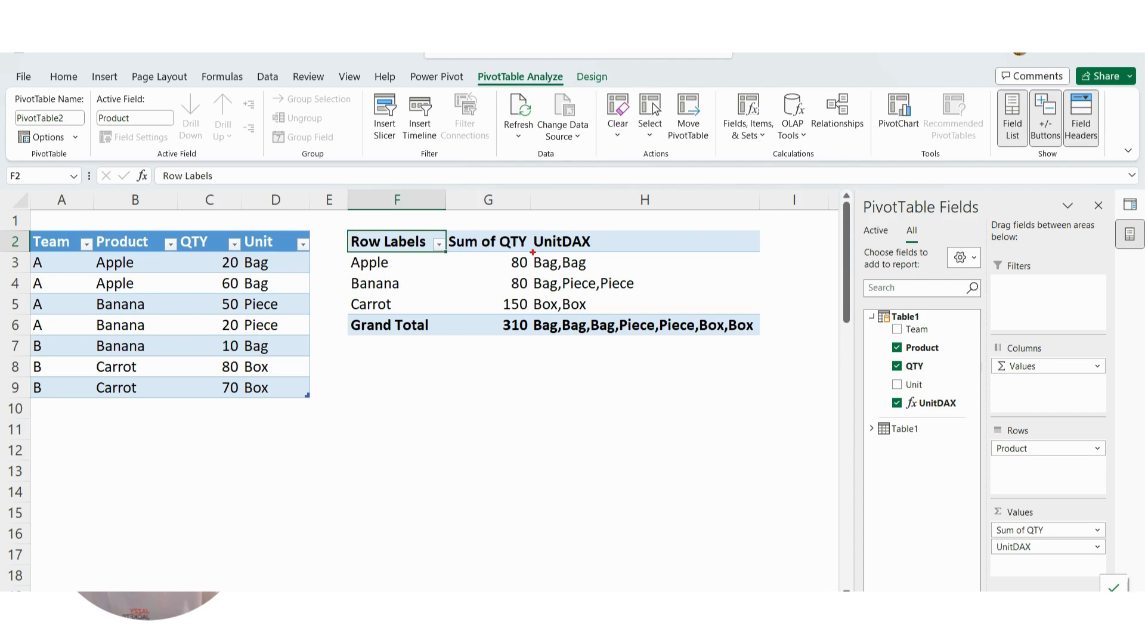
{"action": "mouse_move", "coordinate": [530, 250]}
{"action": "left_mouse_down"}
{"action": "mouse_move", "coordinate": [544, 267]}
{"action": "mouse_move", "coordinate": [597, 275]}
{"action": "left_mouse_up"}
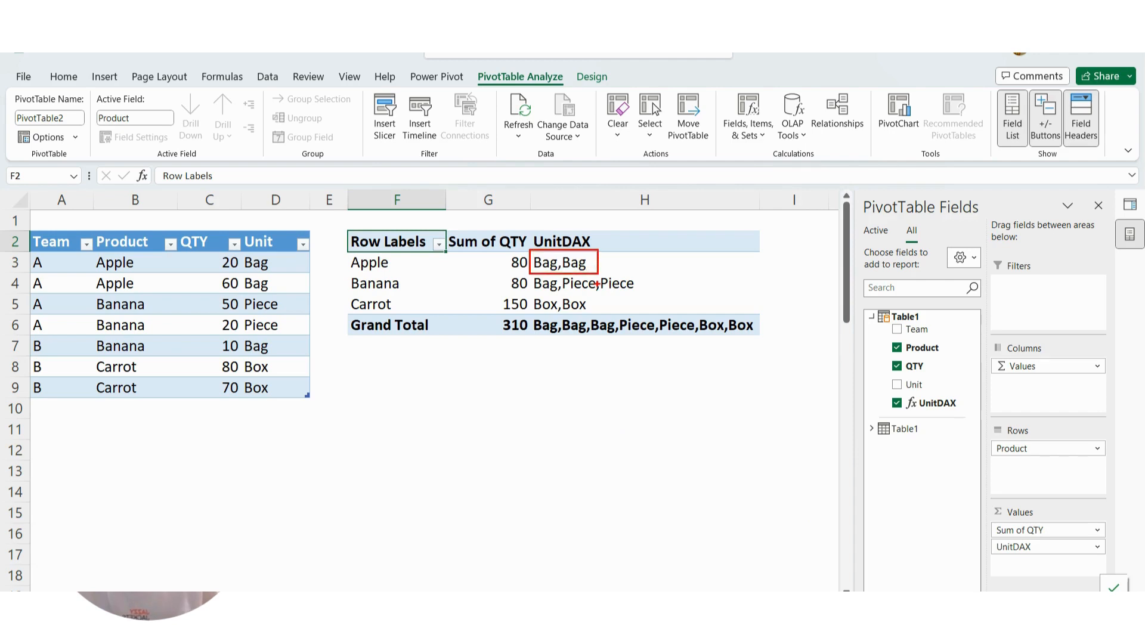
{"action": "left_click_drag", "start_coordinate": [559, 272], "coordinate": [637, 292]}
{"action": "mouse_move", "coordinate": [530, 297]}
{"action": "left_mouse_down"}
{"action": "mouse_move", "coordinate": [533, 307]}
{"action": "mouse_move", "coordinate": [584, 312]}
{"action": "mouse_move", "coordinate": [562, 292]}
{"action": "mouse_move", "coordinate": [530, 299]}
{"action": "left_mouse_up"}
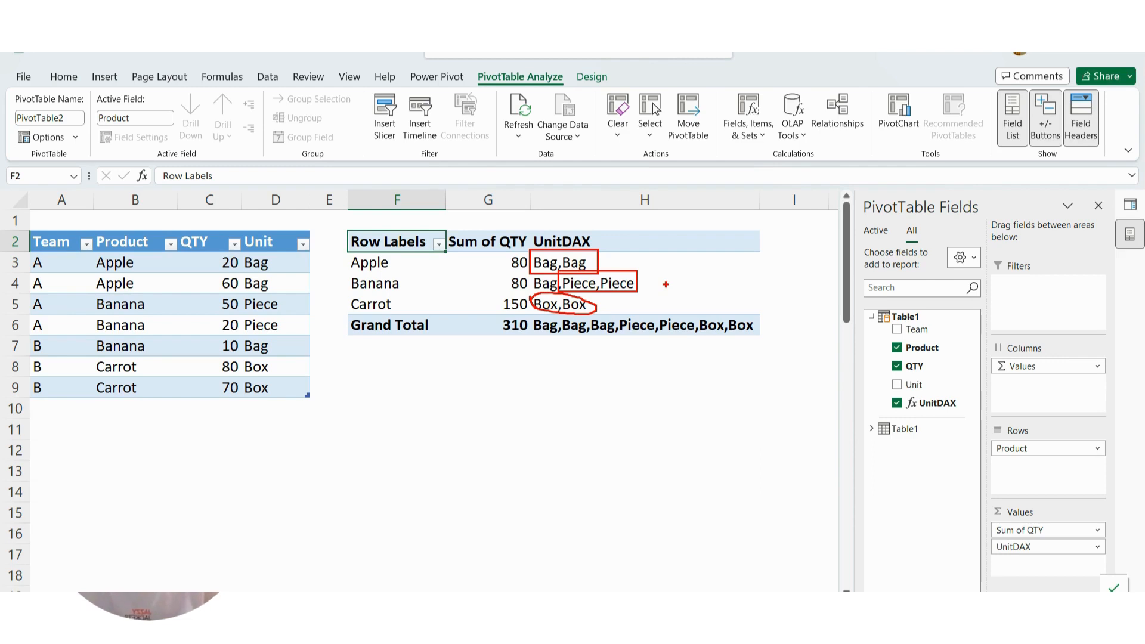
{"action": "key", "text": "Escape"}
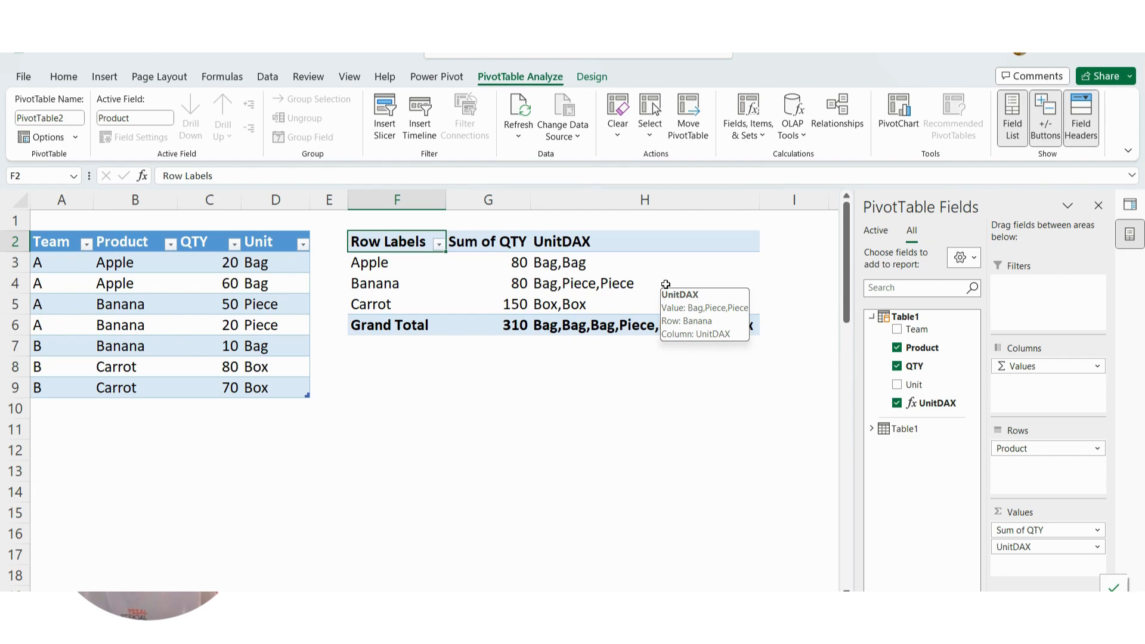
Open the data model and insert a DISTINCT function at the table argument of CONCATENATEX in the UnitDAX measure
{"action": "left_click", "coordinate": [268, 77]}
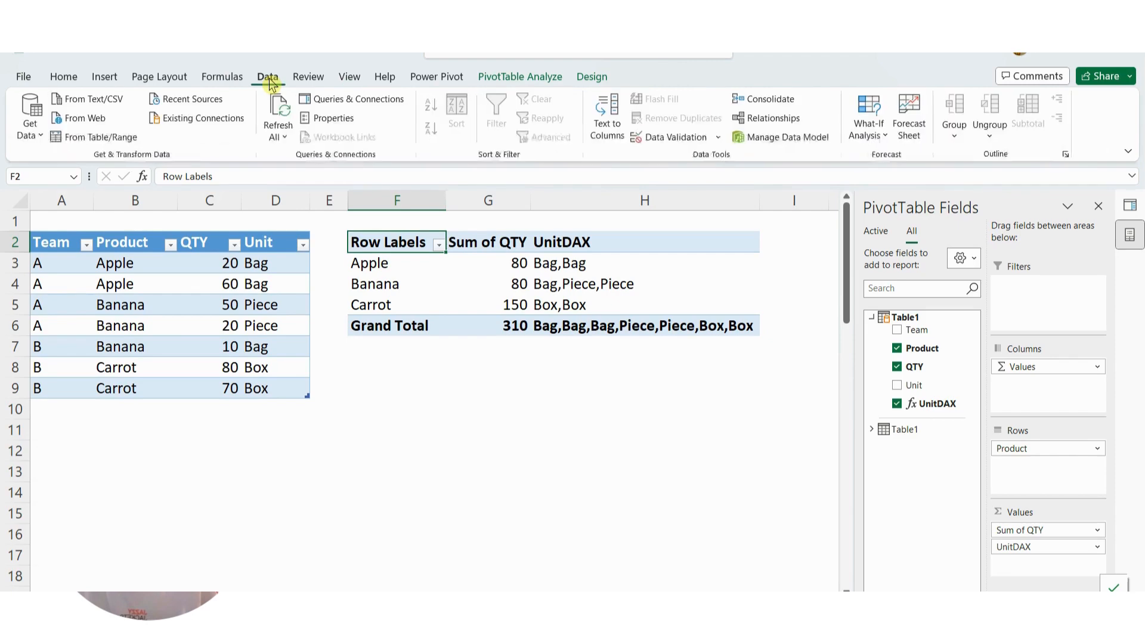
{"action": "left_click", "coordinate": [793, 138]}
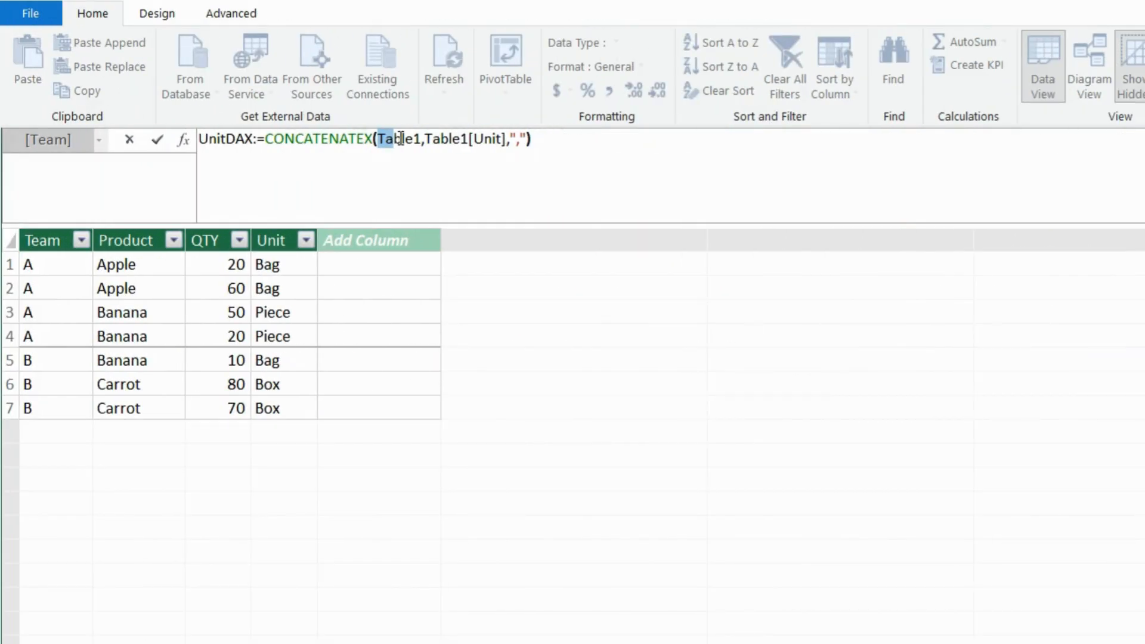
{"action": "left_click_drag", "start_coordinate": [401, 139], "coordinate": [420, 138]}
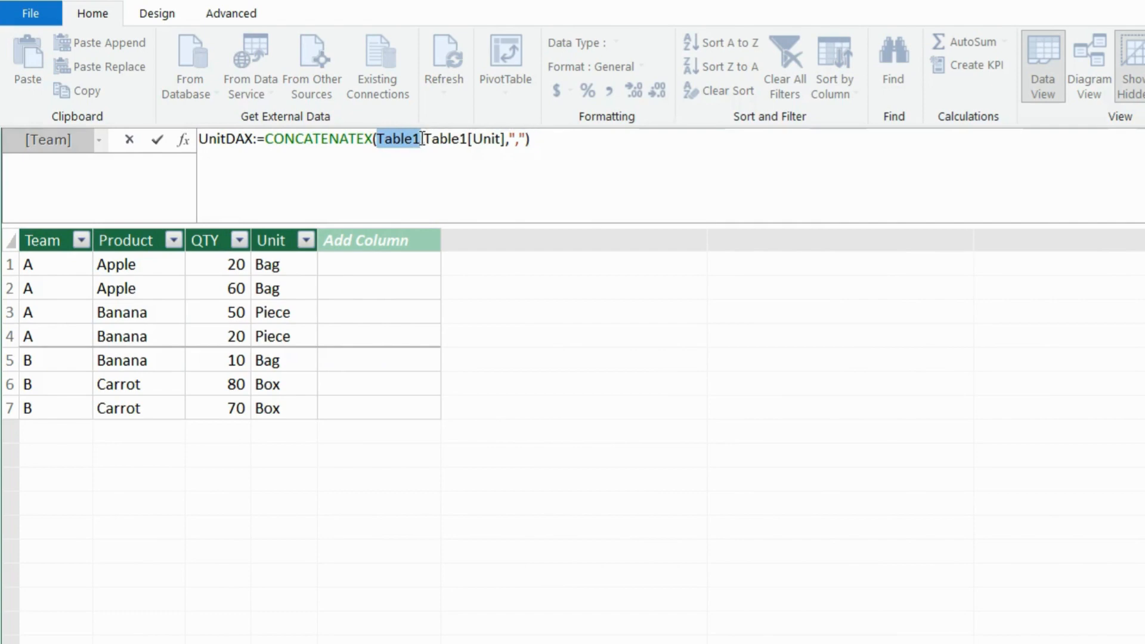
{"action": "left_click", "coordinate": [377, 138]}
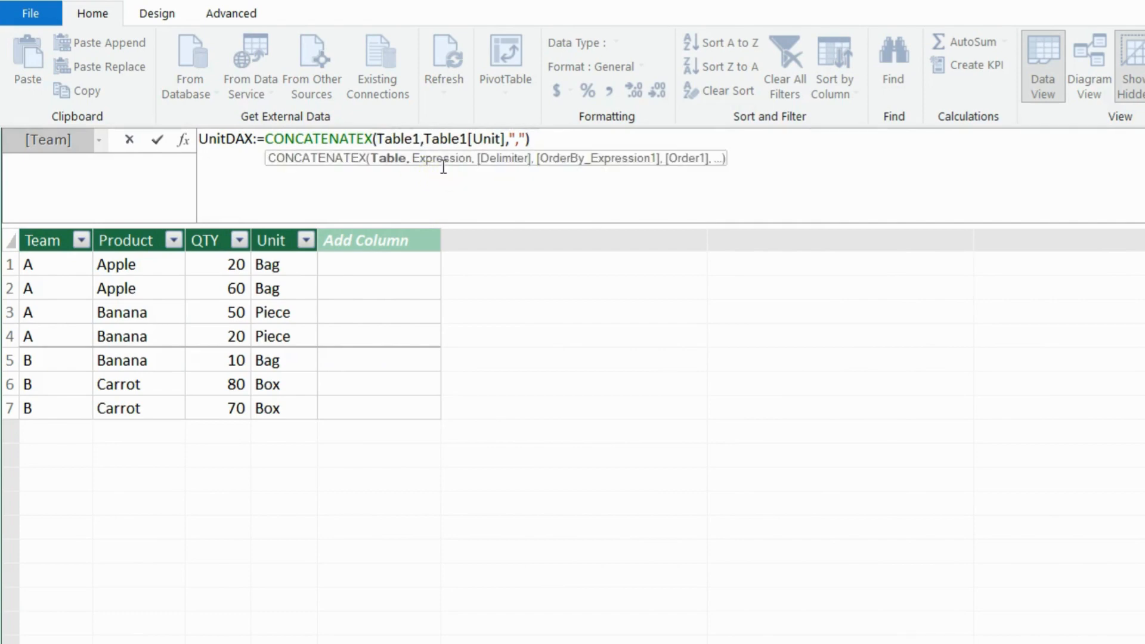
{"action": "type", "text": "D"}
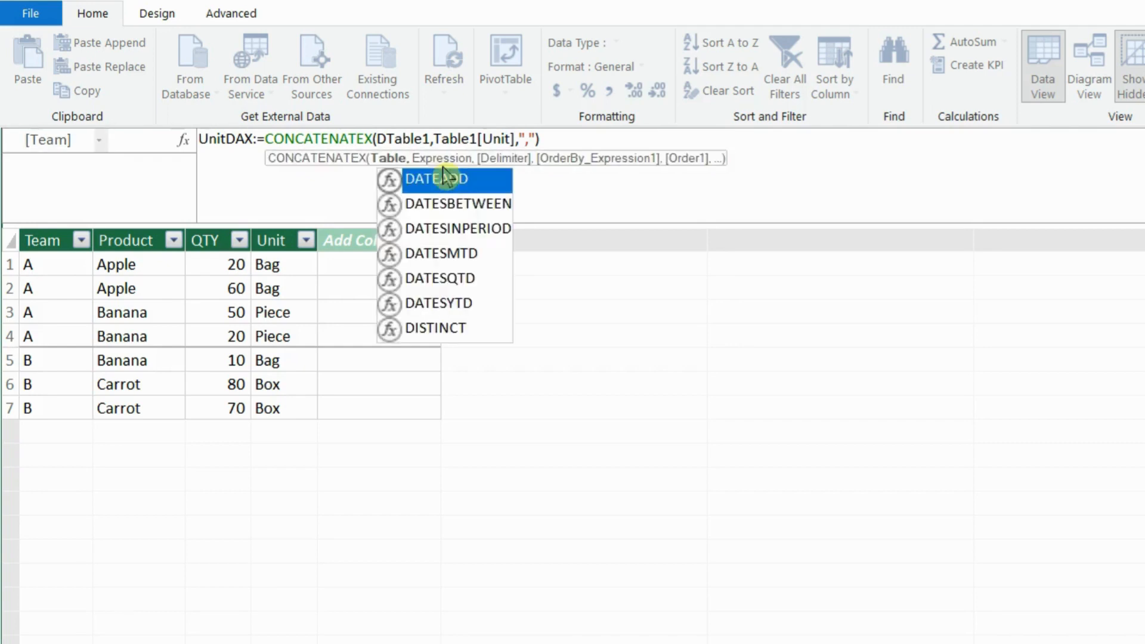
{"action": "type", "text": "i"}
{"action": "key", "text": "Tab"}
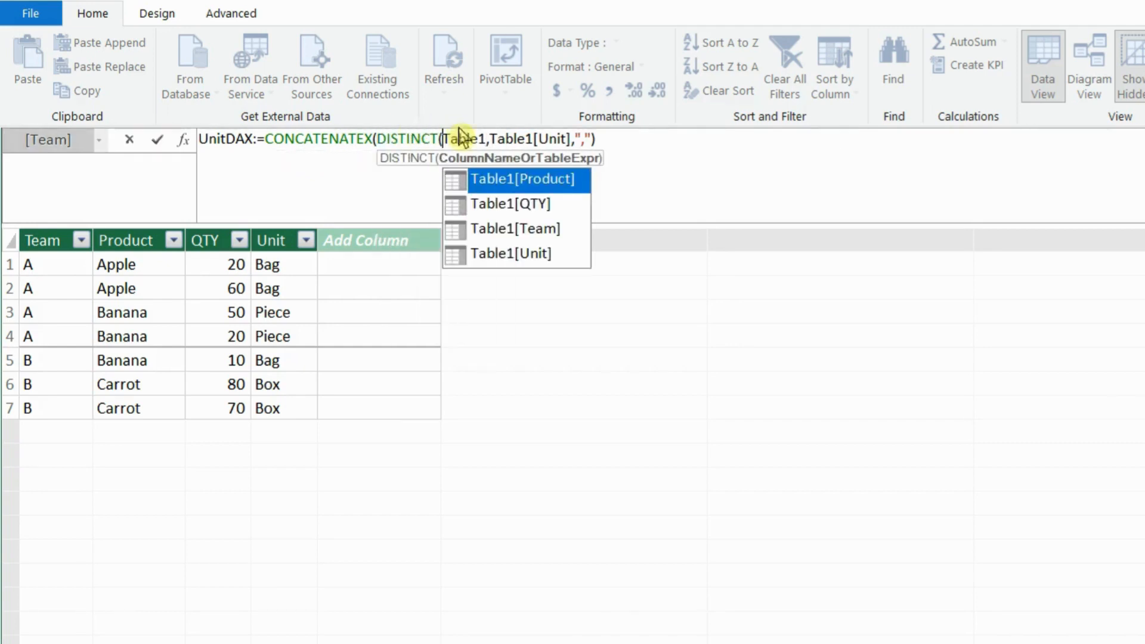
Make Table1[Unit] the argument of DISTINCT, close its parenthesis and commit the UnitDAX measure
{"action": "left_click", "coordinate": [488, 138]}
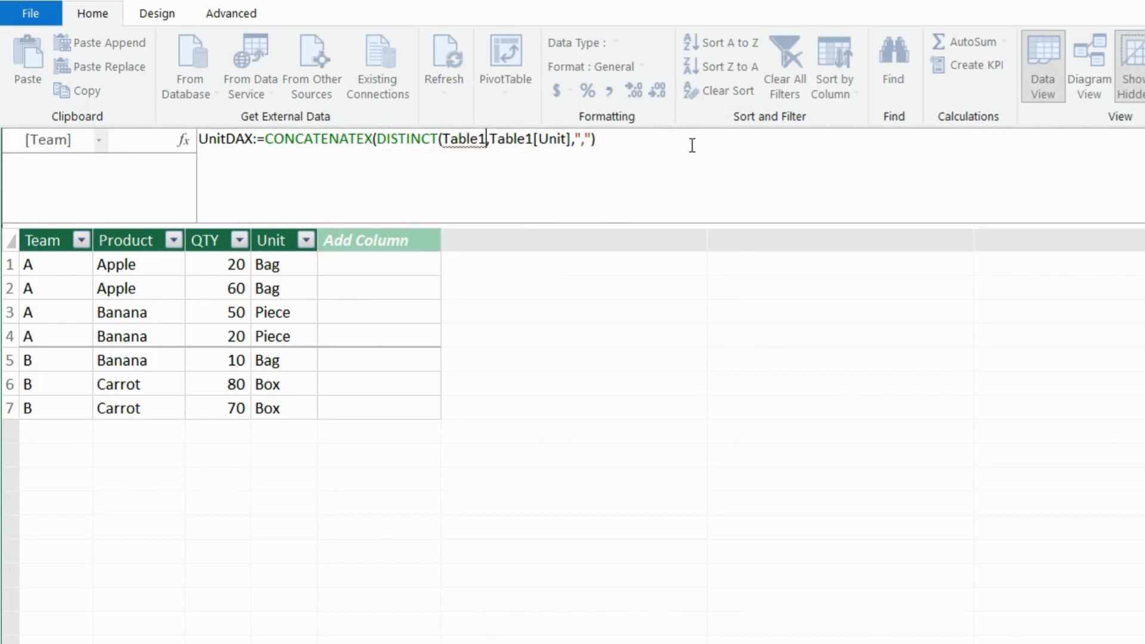
{"action": "key", "text": "BackSpace"}
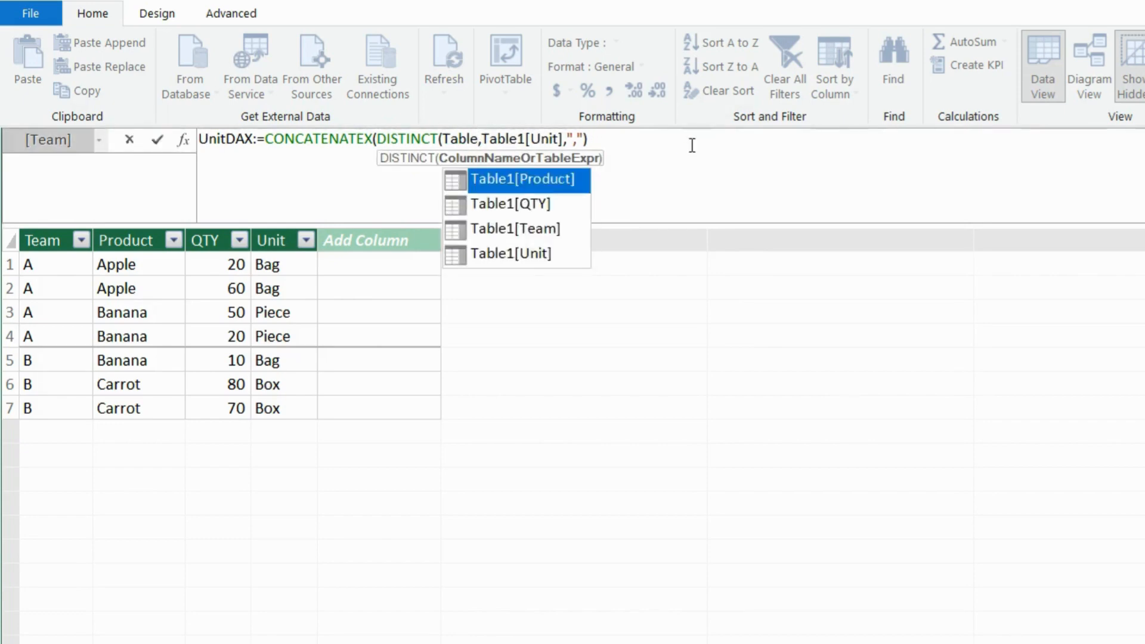
{"action": "key", "text": "Down"}
{"action": "key", "text": "Down"}
{"action": "key", "text": "Down"}
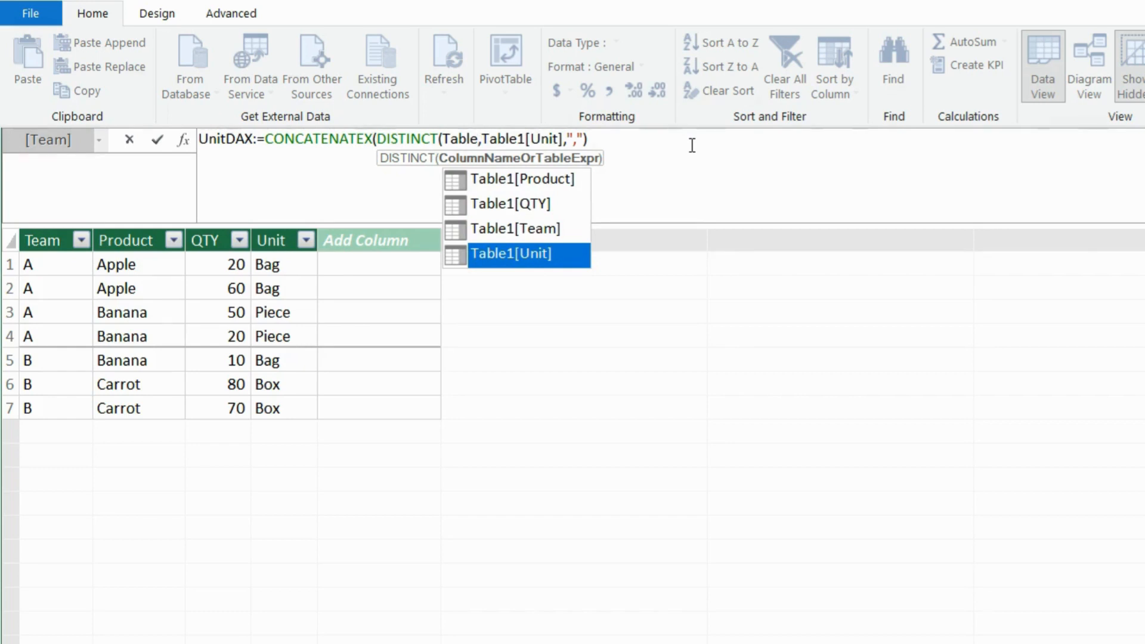
{"action": "key", "text": "Tab"}
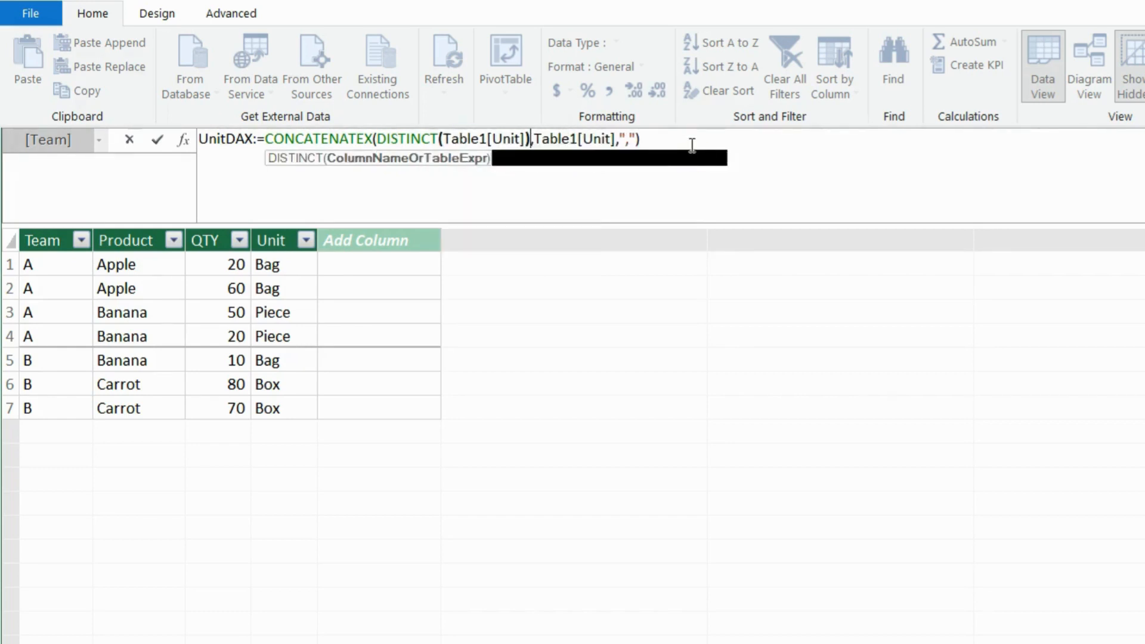
{"action": "type", "text": ")"}
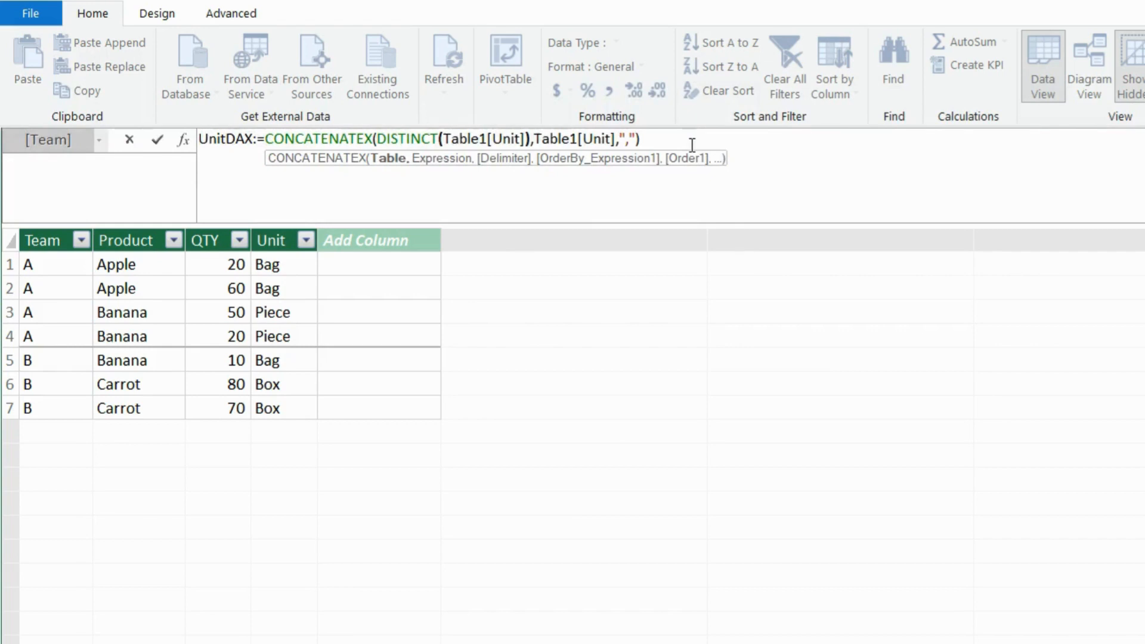
{"action": "left_click", "coordinate": [786, 147]}
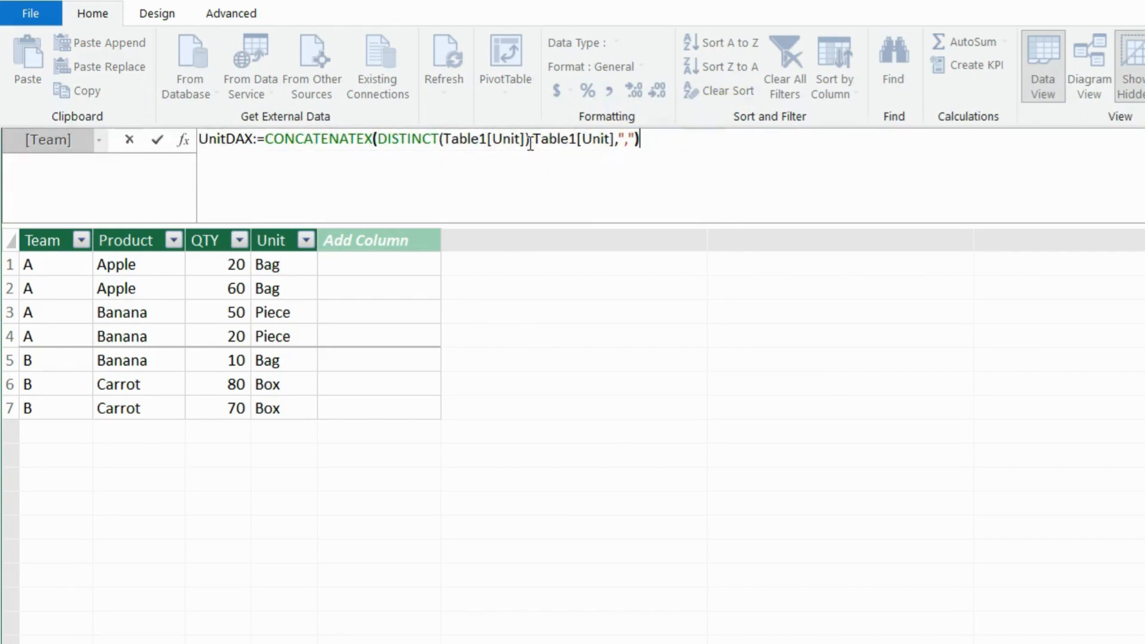
{"action": "left_click_drag", "start_coordinate": [530, 139], "coordinate": [377, 137]}
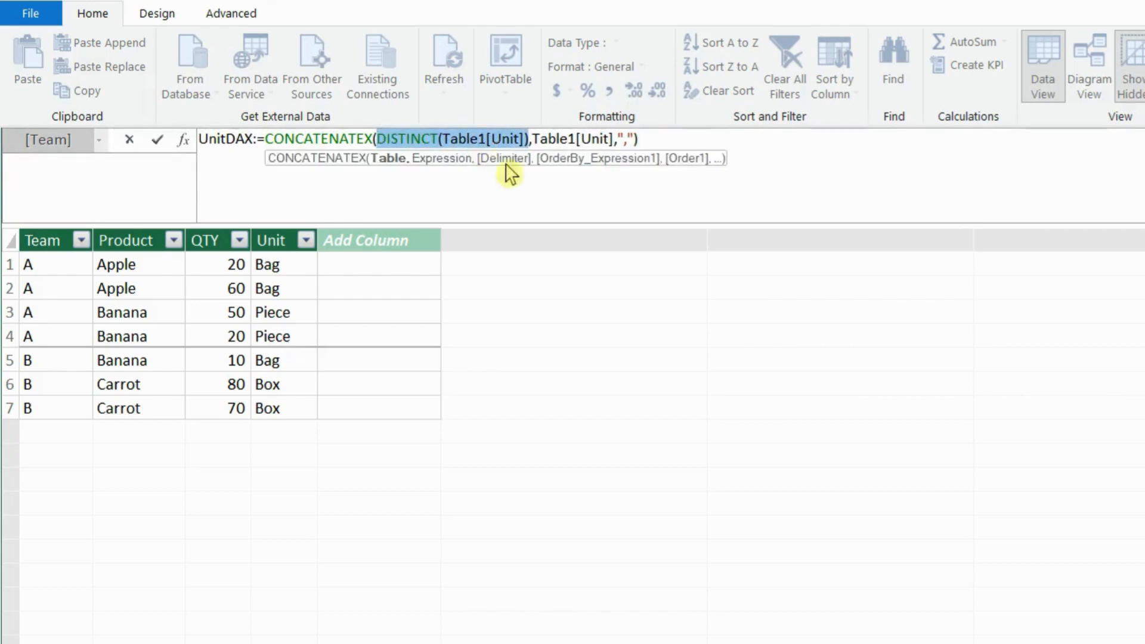
{"action": "left_click", "coordinate": [755, 143]}
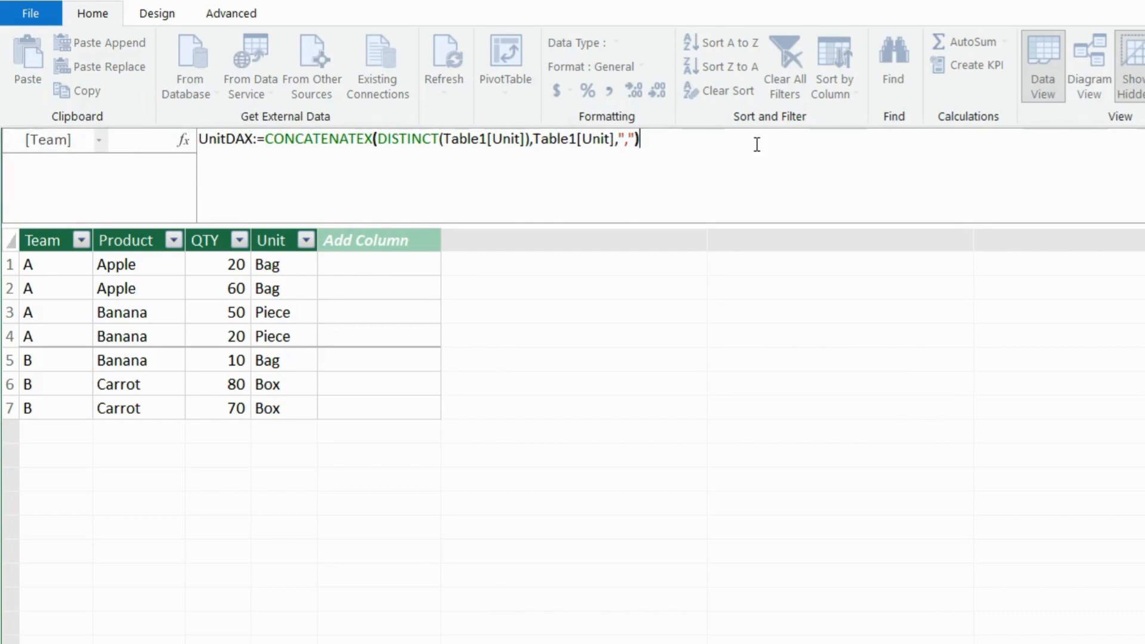
{"action": "key", "text": "Return"}
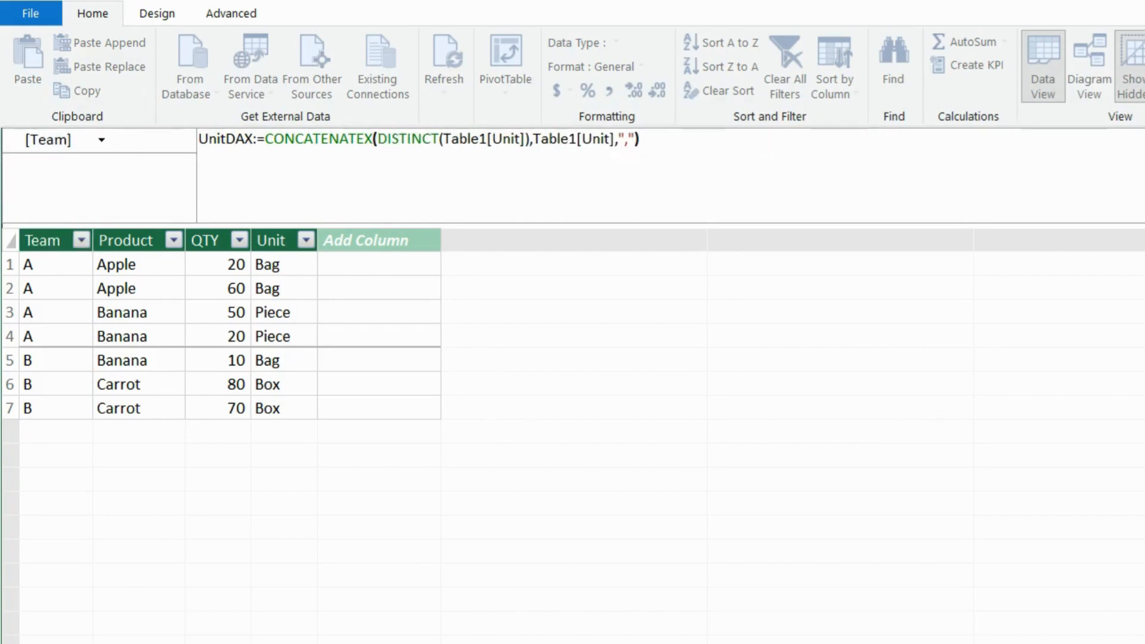
Switch back to the Excel worksheet and examine the PivotTable's UnitDAX values for each product and the Grand Total row
{"action": "key", "text": "alt+Tab"}
{"action": "left_click", "coordinate": [634, 462]}
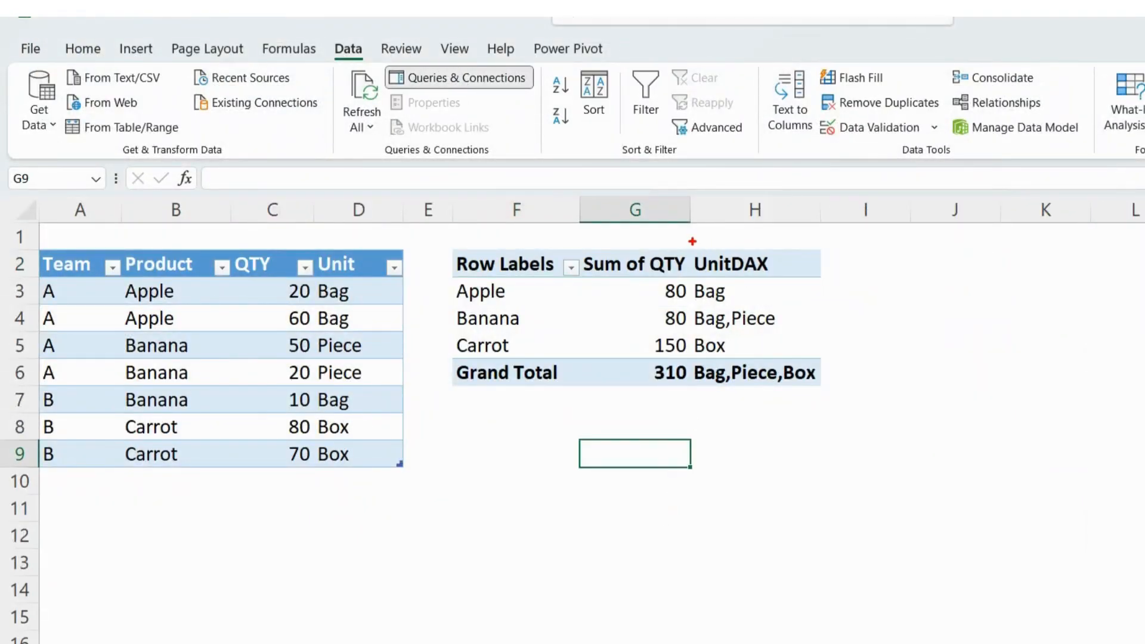
{"action": "mouse_move", "coordinate": [690, 240]}
{"action": "left_mouse_down"}
{"action": "mouse_move", "coordinate": [813, 385]}
{"action": "mouse_move", "coordinate": [838, 394]}
{"action": "left_mouse_up"}
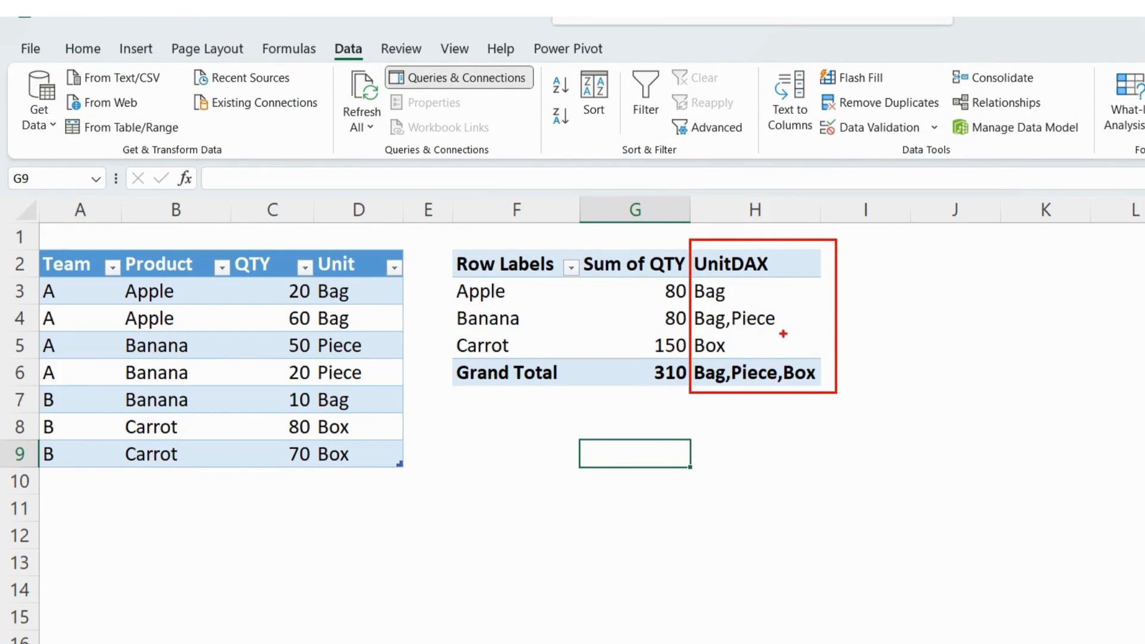
{"action": "key", "text": "Escape"}
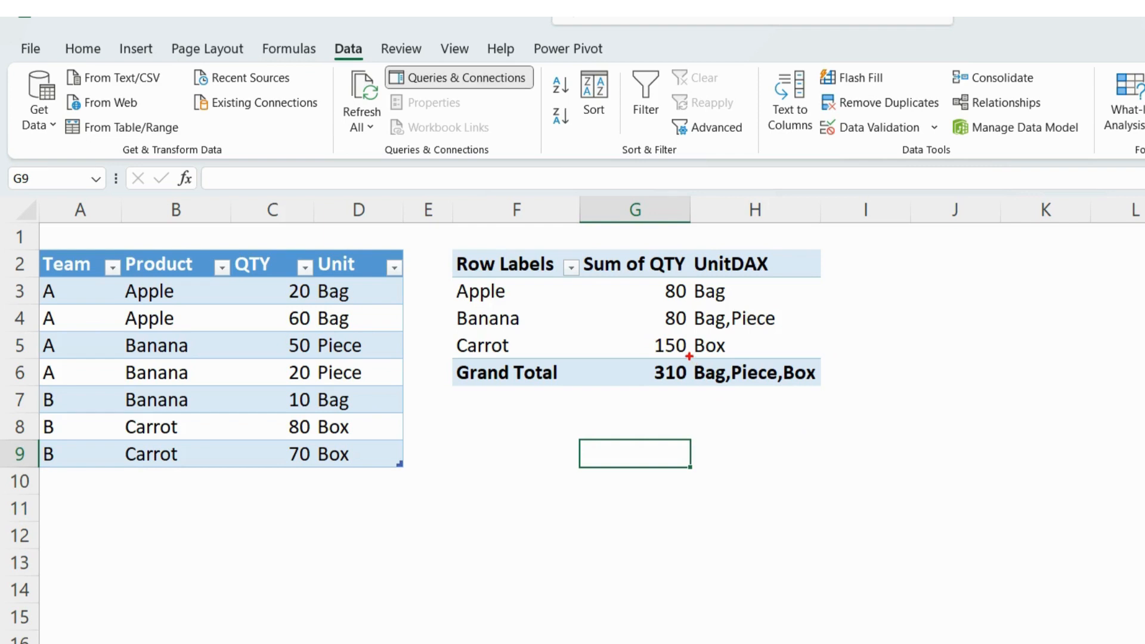
{"action": "mouse_move", "coordinate": [689, 356]}
{"action": "left_mouse_down"}
{"action": "mouse_move", "coordinate": [720, 376]}
{"action": "mouse_move", "coordinate": [832, 391]}
{"action": "left_mouse_up"}
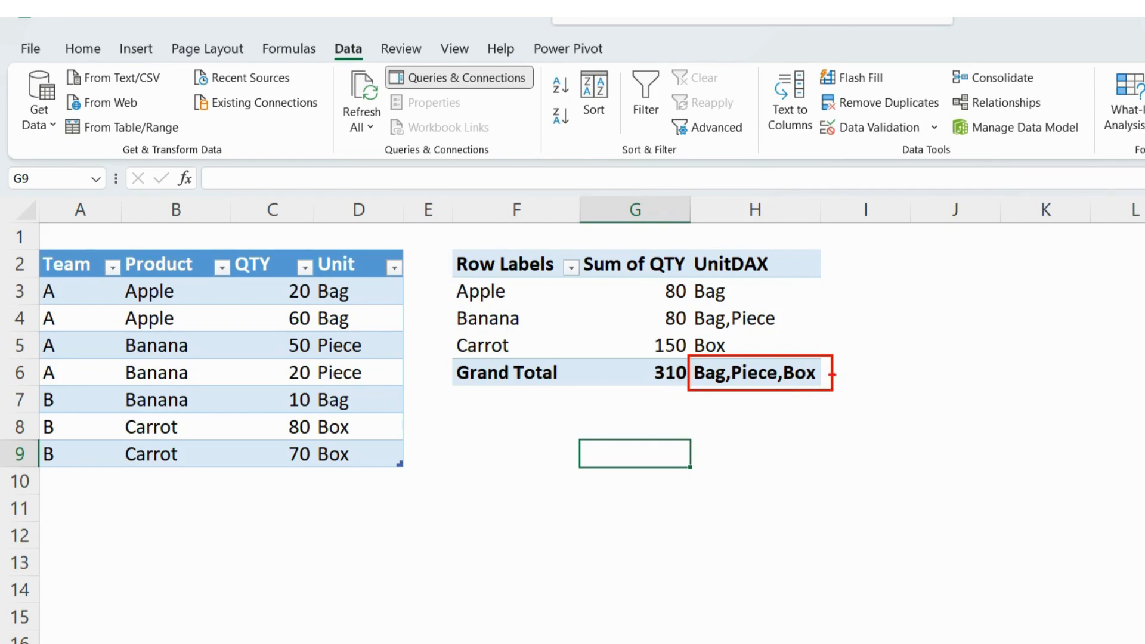
{"action": "left_click_drag", "start_coordinate": [817, 363], "coordinate": [828, 372]}
{"action": "key", "text": "Escape"}
{"action": "key", "text": "ctrl+2"}
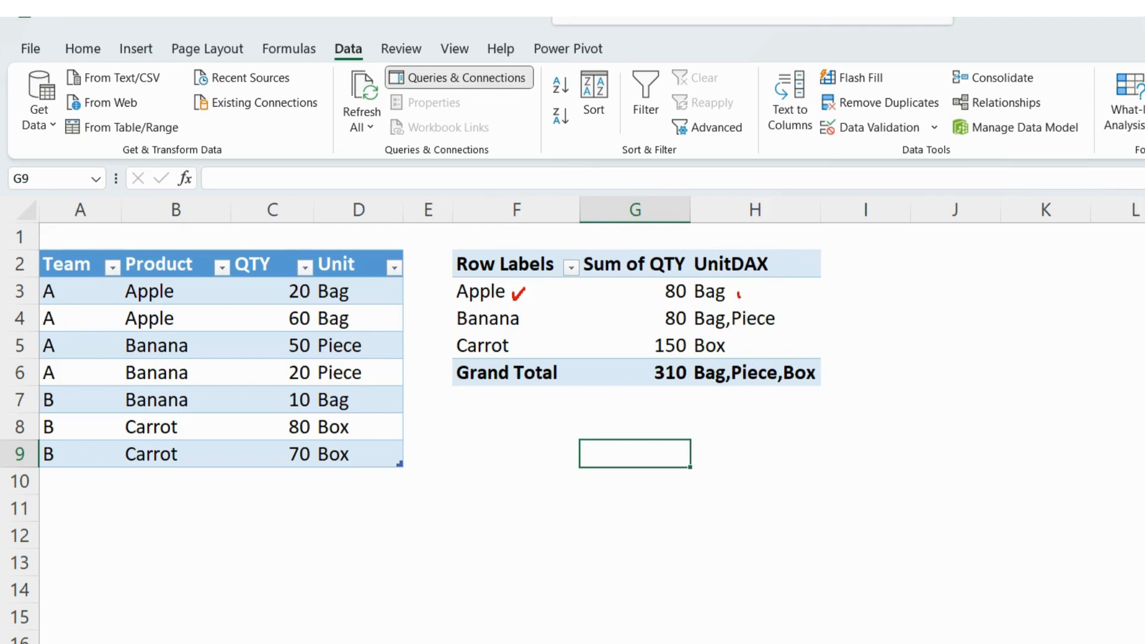
{"action": "left_click_drag", "start_coordinate": [739, 294], "coordinate": [755, 286]}
{"action": "left_click_drag", "start_coordinate": [443, 356], "coordinate": [574, 391]}
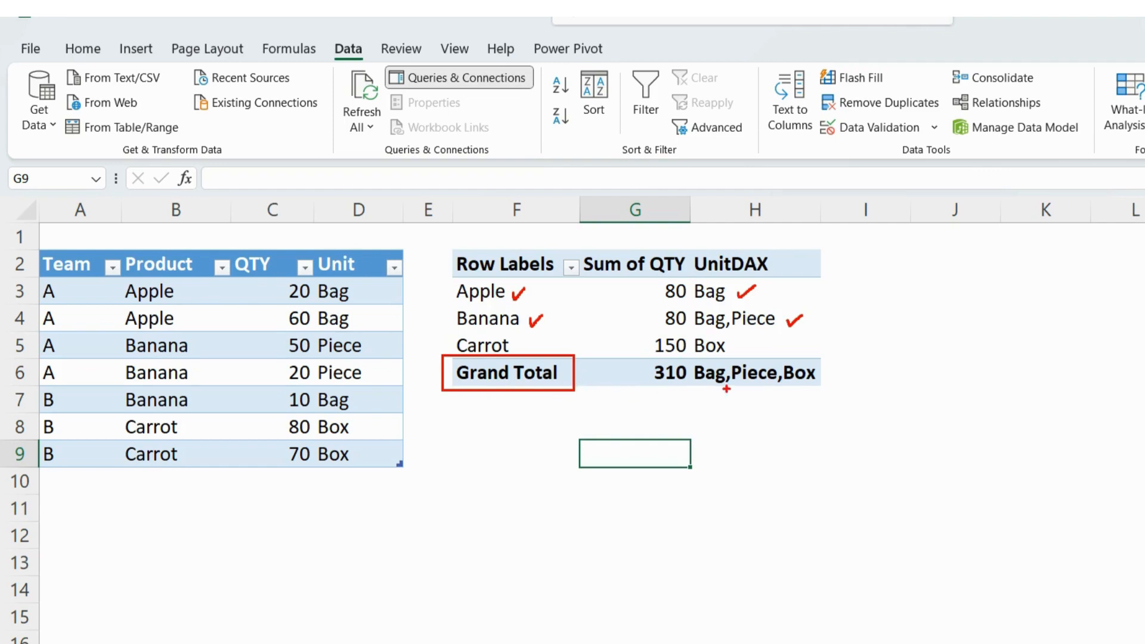
{"action": "mouse_move", "coordinate": [825, 366]}
{"action": "left_mouse_down"}
{"action": "mouse_move", "coordinate": [838, 378]}
{"action": "mouse_move", "coordinate": [825, 377]}
{"action": "left_mouse_up"}
{"action": "key", "text": "Escape"}
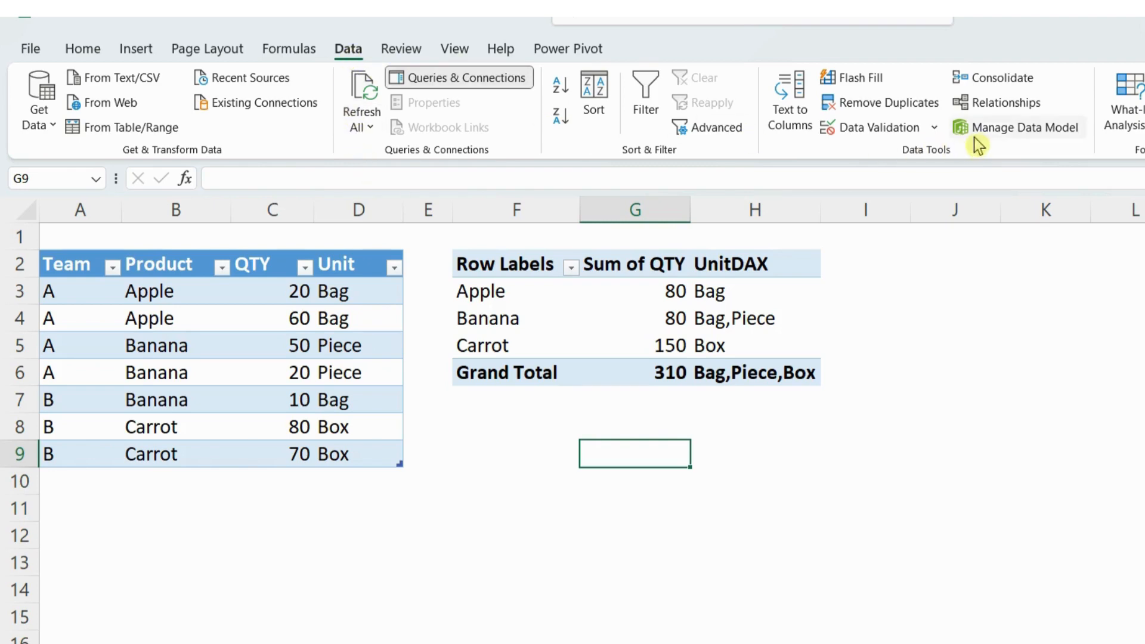
Reopen the data model and insert IF(HASONEVALUE( before CONCATENATEX in the UnitDAX measure
{"action": "left_click", "coordinate": [997, 138]}
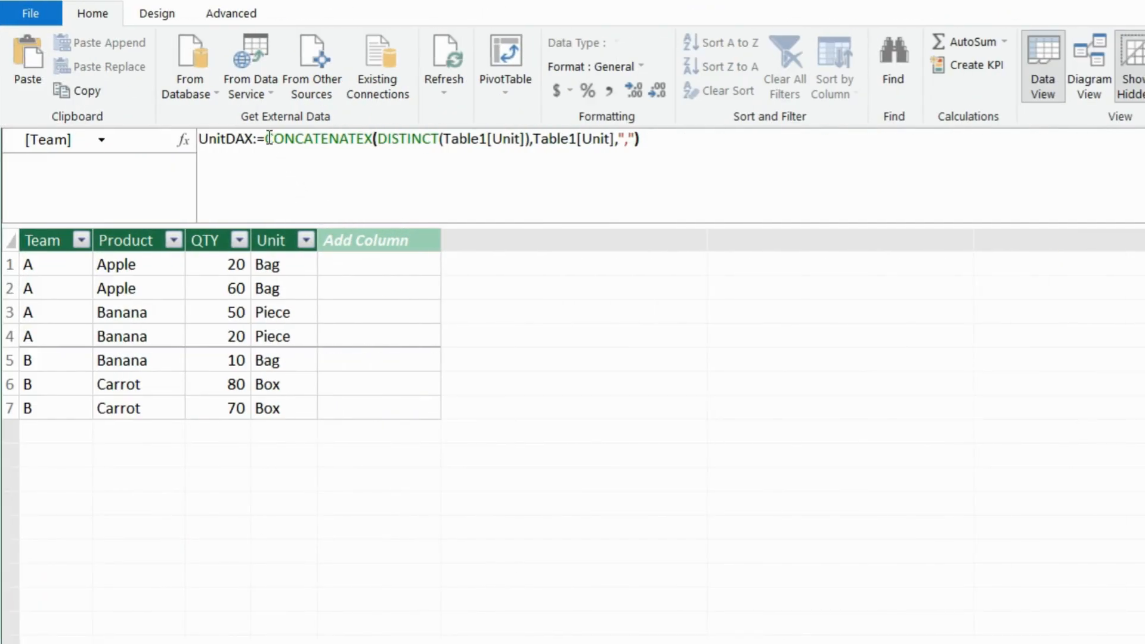
{"action": "left_click", "coordinate": [269, 138]}
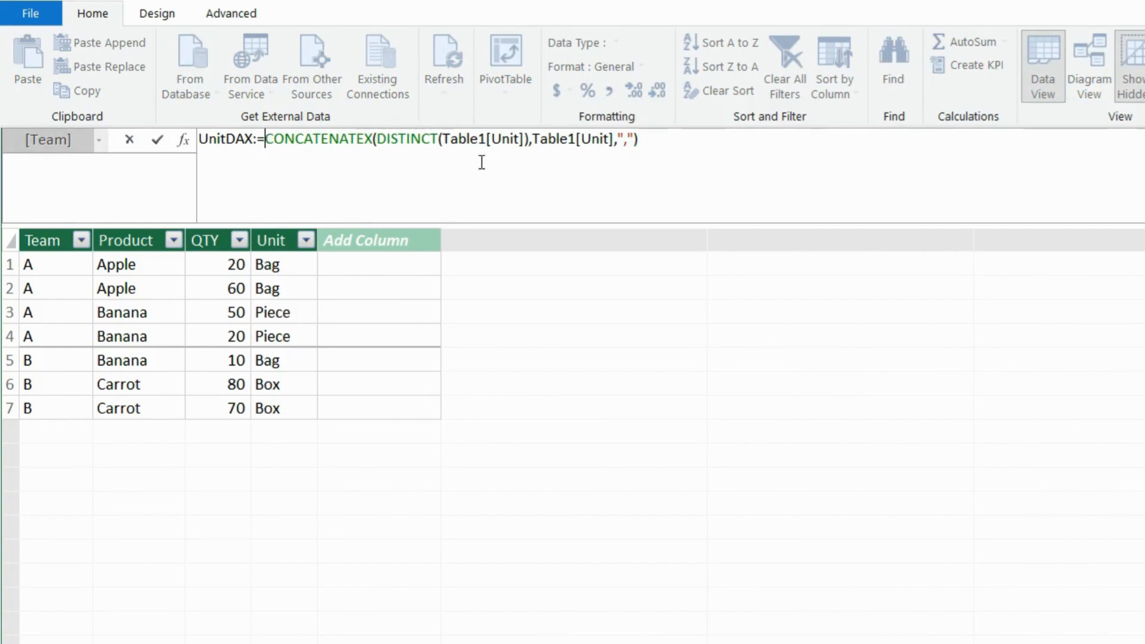
{"action": "type", "text": "IF"}
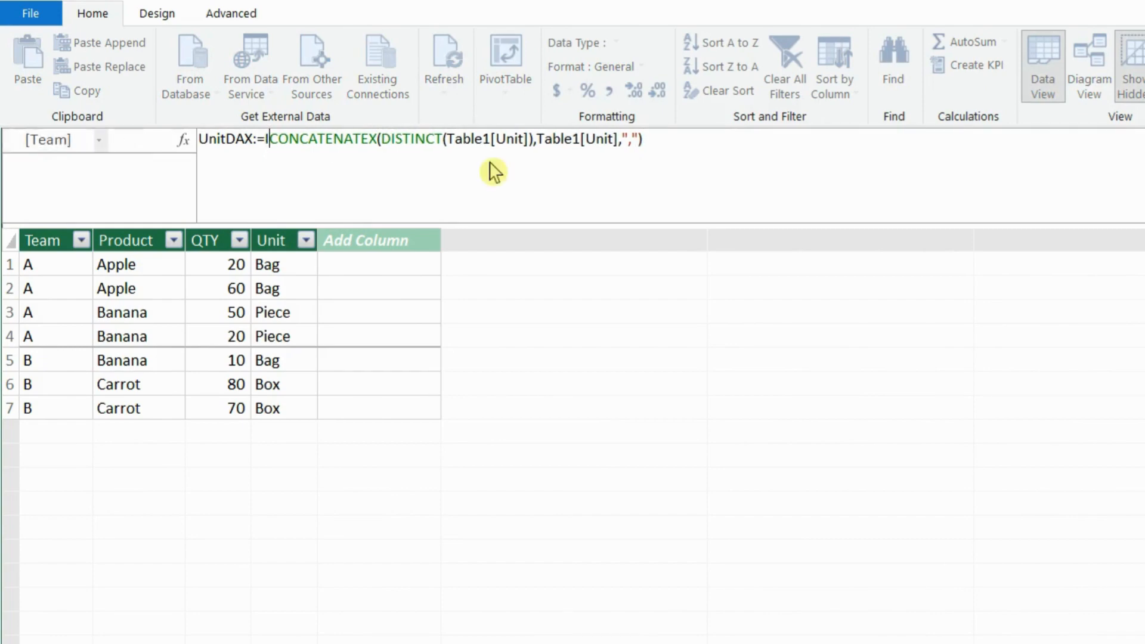
{"action": "type", "text": "("}
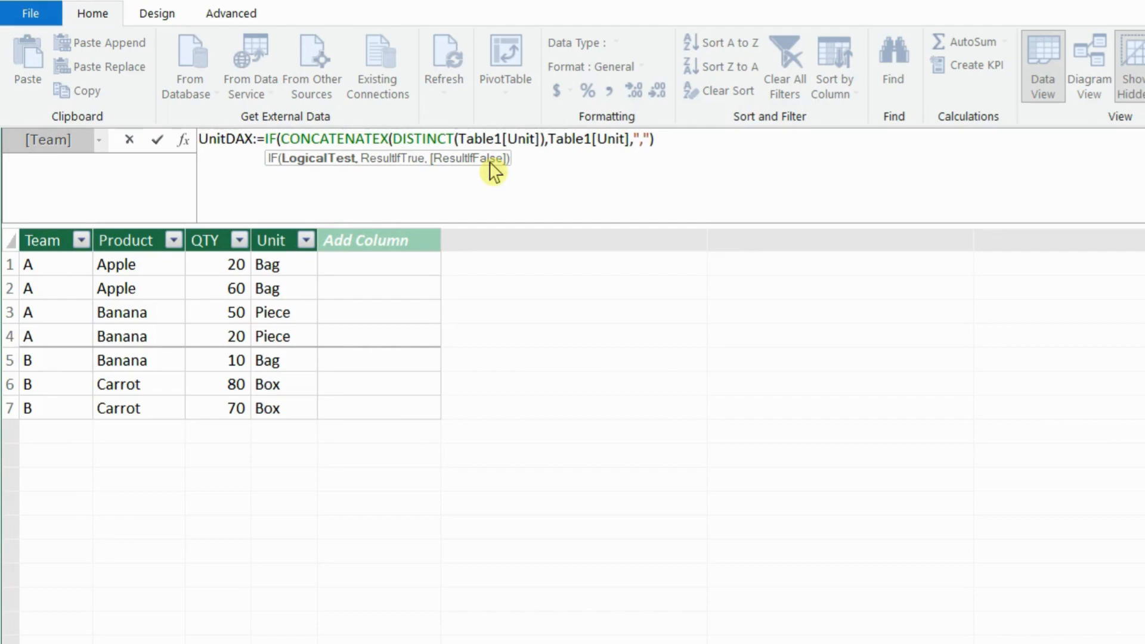
{"action": "type", "text": "ha"}
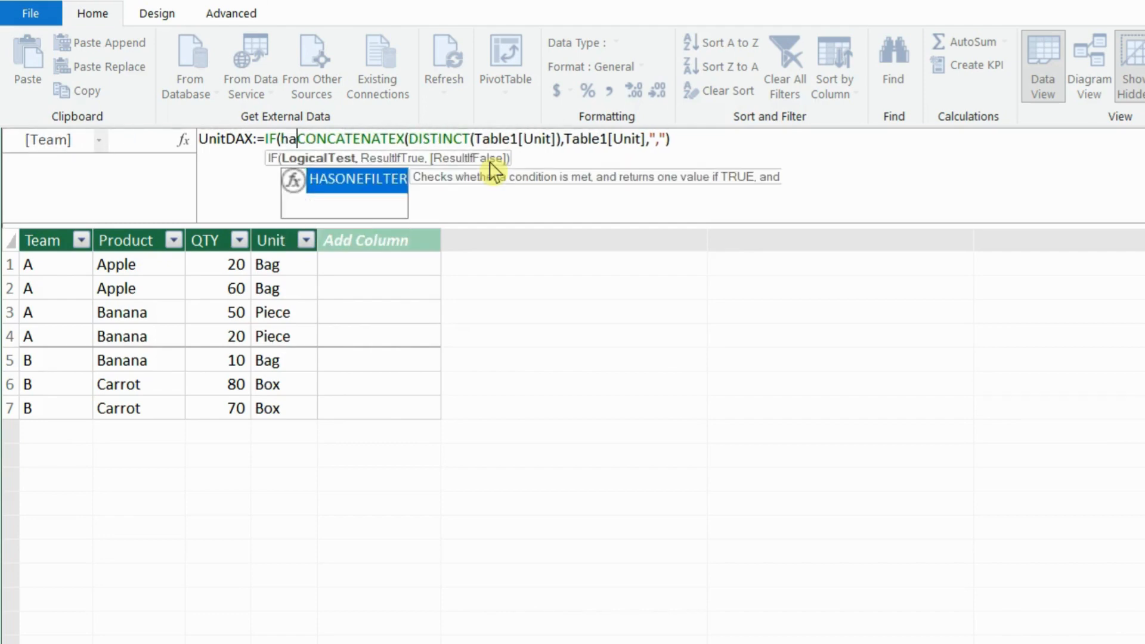
{"action": "type", "text": "s"}
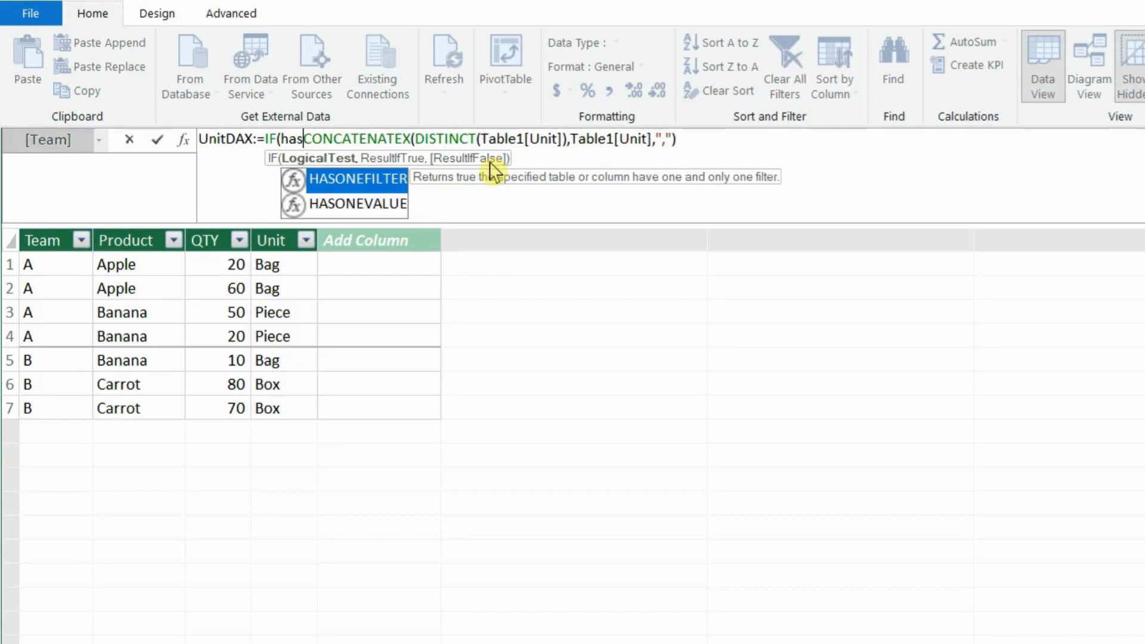
{"action": "key", "text": "Down"}
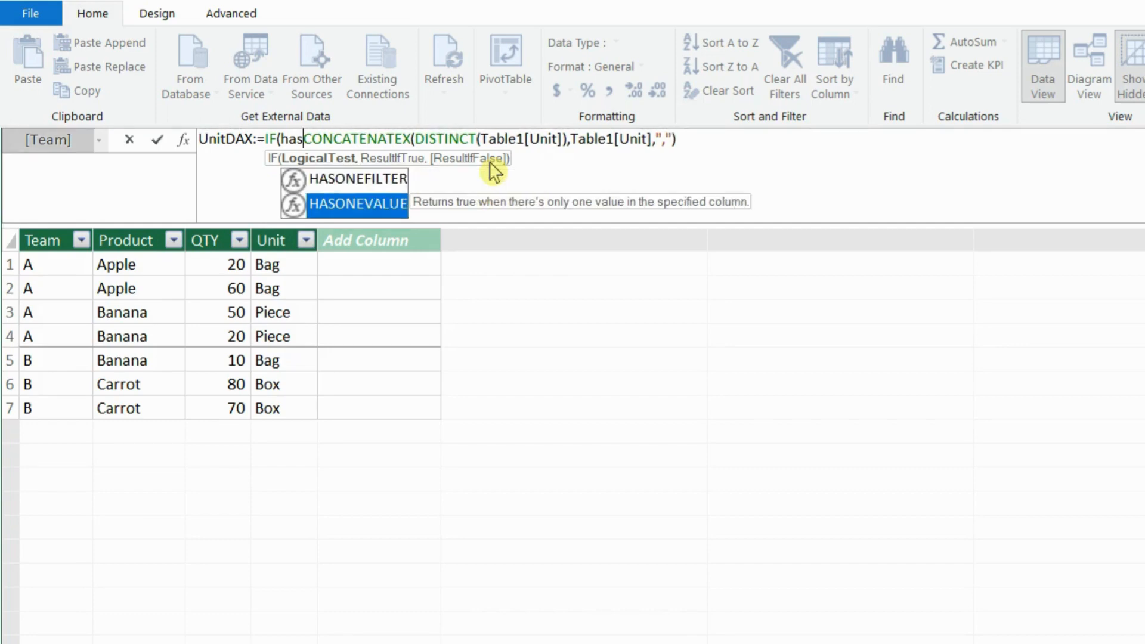
{"action": "key", "text": "Tab"}
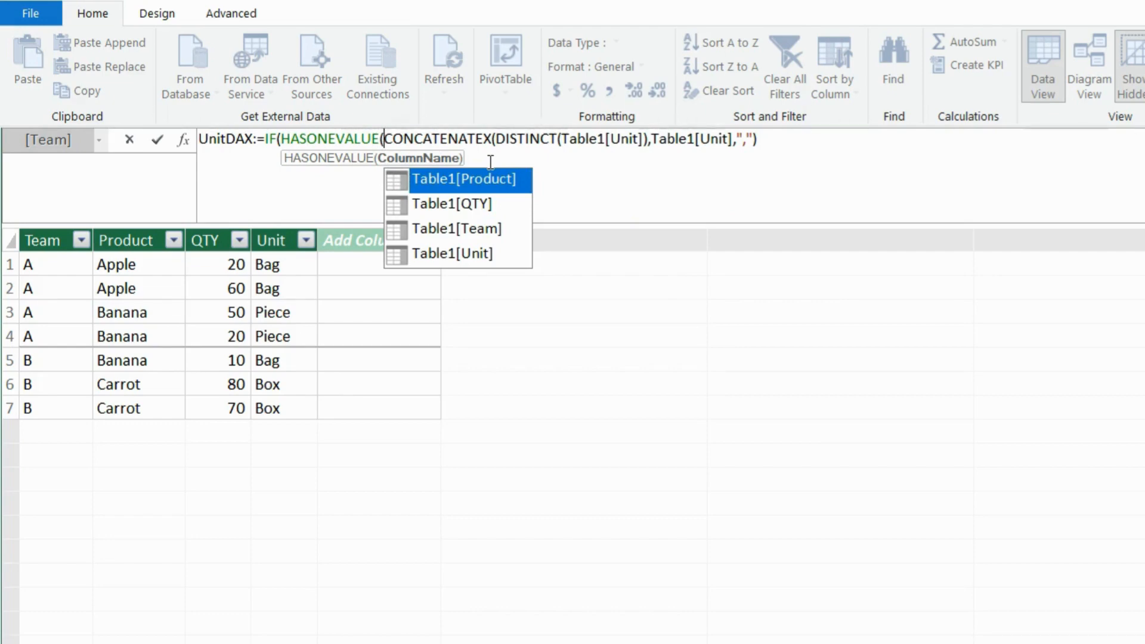
Make Table1[Product] the argument of HASONEVALUE in the UnitDAX measure, close its parenthesis and add a comma before CONCATENATEX
{"action": "key", "text": "Down"}
{"action": "key", "text": "Down"}
{"action": "key", "text": "Down"}
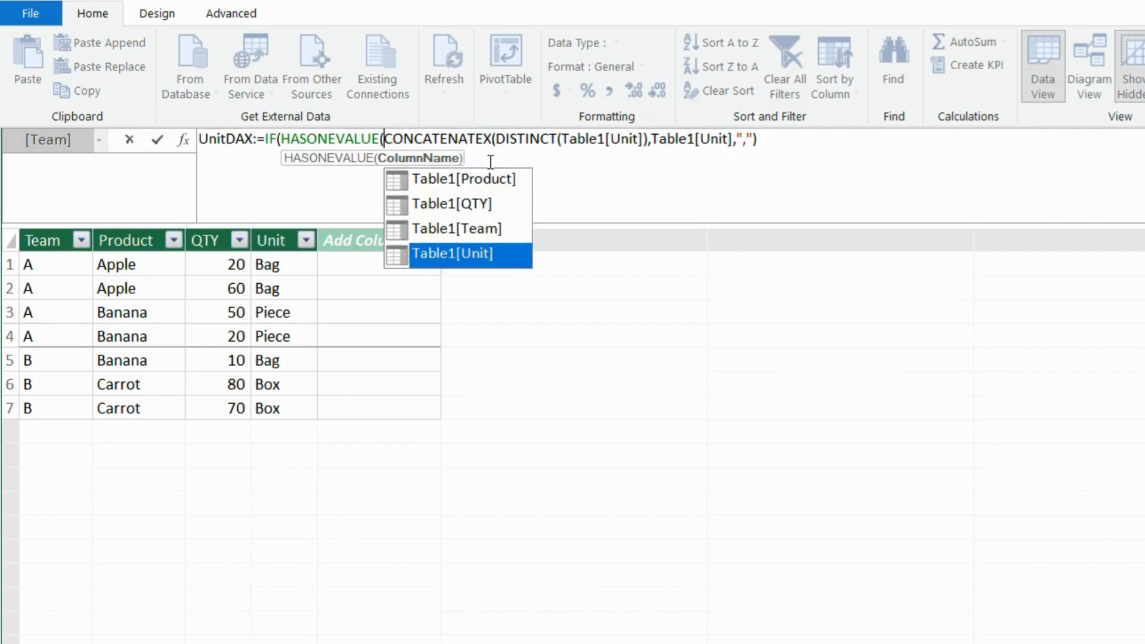
{"action": "key", "text": "Up"}
{"action": "key", "text": "Up"}
{"action": "key", "text": "Up"}
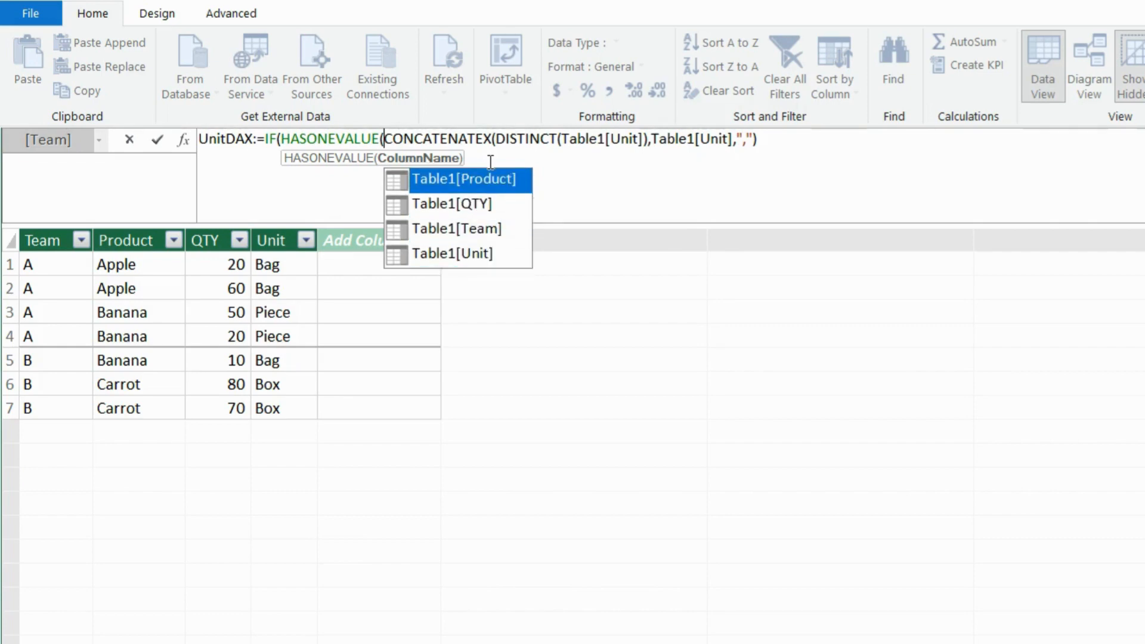
{"action": "key", "text": "Tab"}
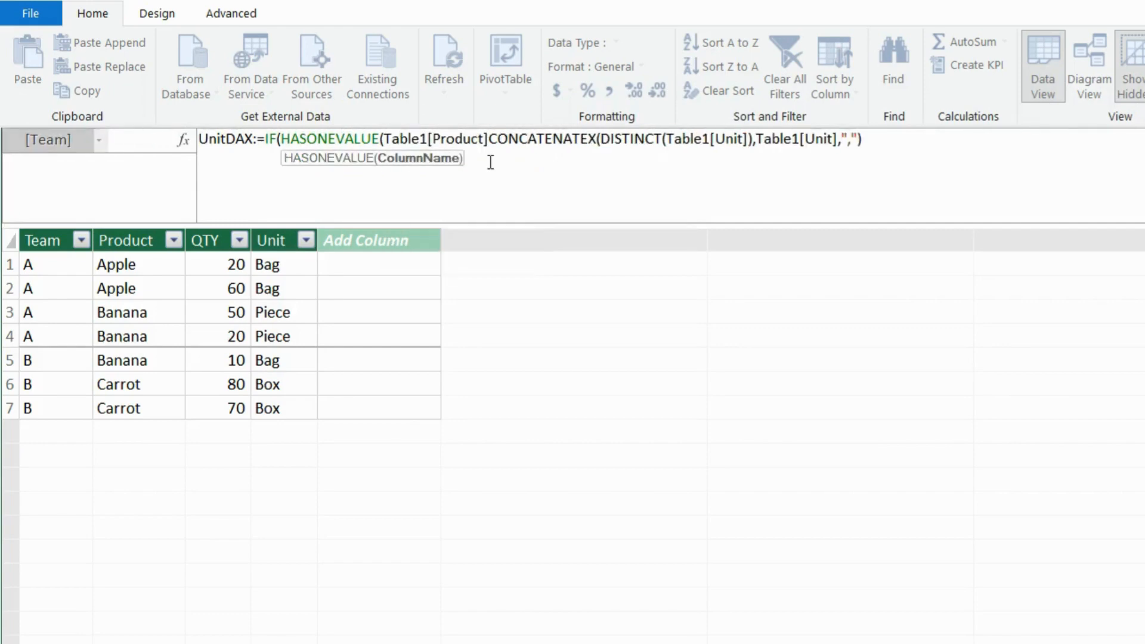
{"action": "type", "text": ","}
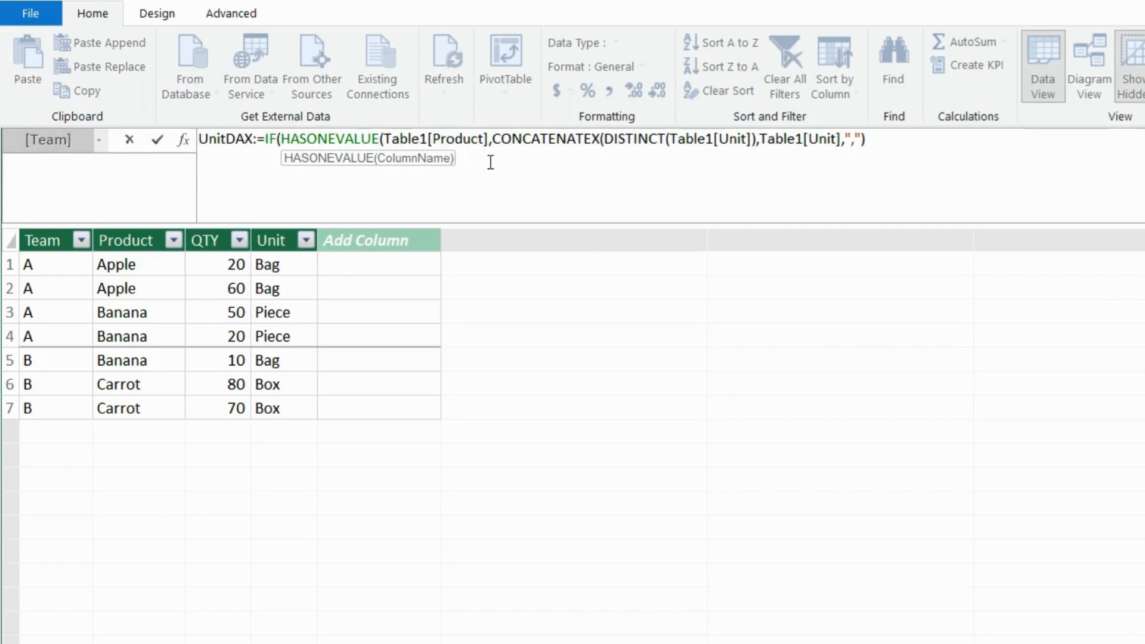
{"action": "key", "text": "BackSpace"}
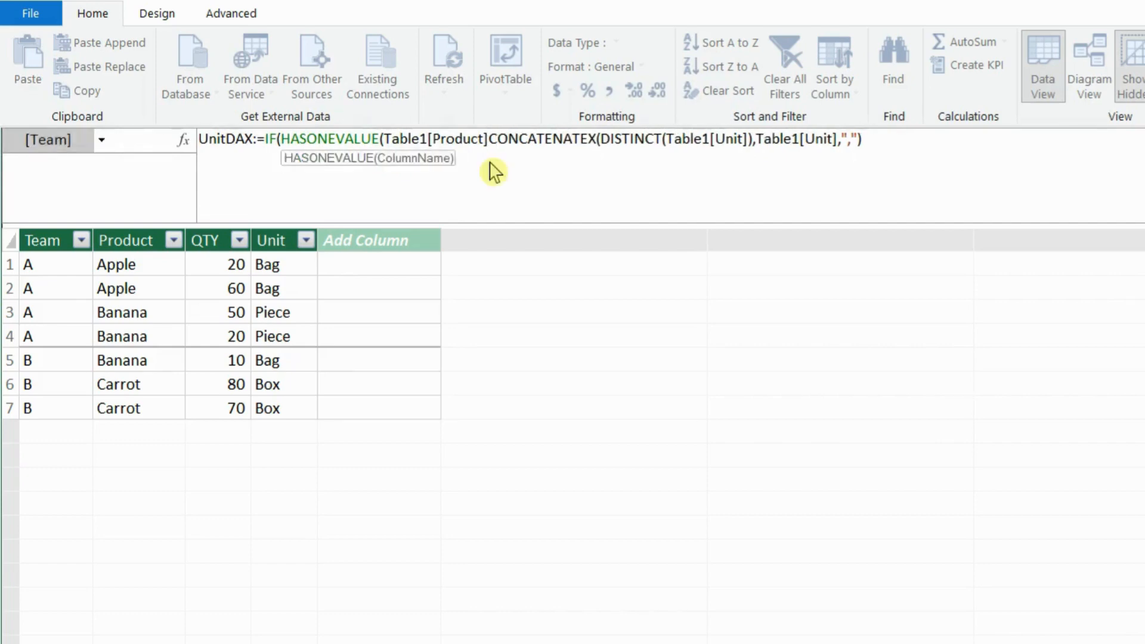
{"action": "type", "text": ")"}
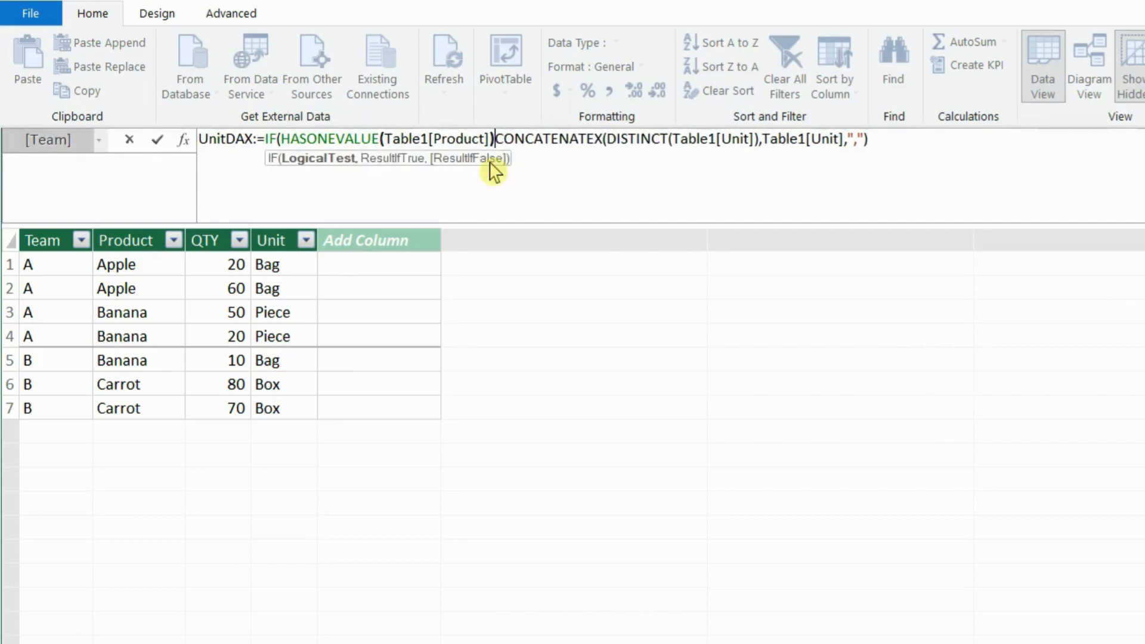
{"action": "type", "text": ","}
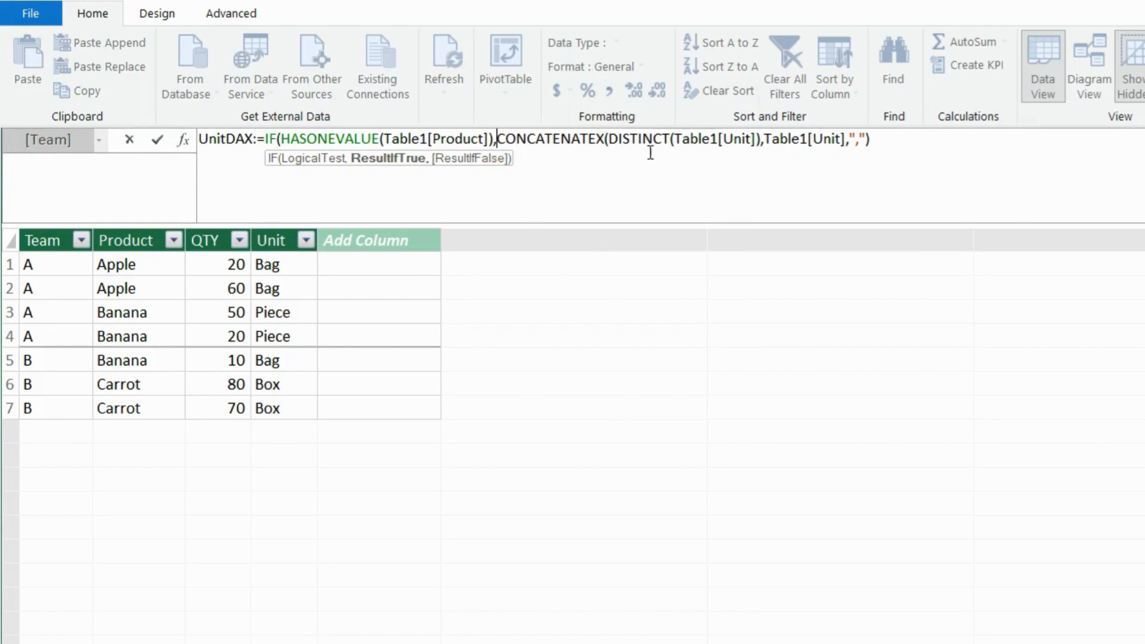
Add BLANK() as the IF function's false result after CONCATENATEX, close the IF parenthesis and commit the UnitDAX measure
{"action": "left_click", "coordinate": [898, 141]}
{"action": "type", "text": ","}
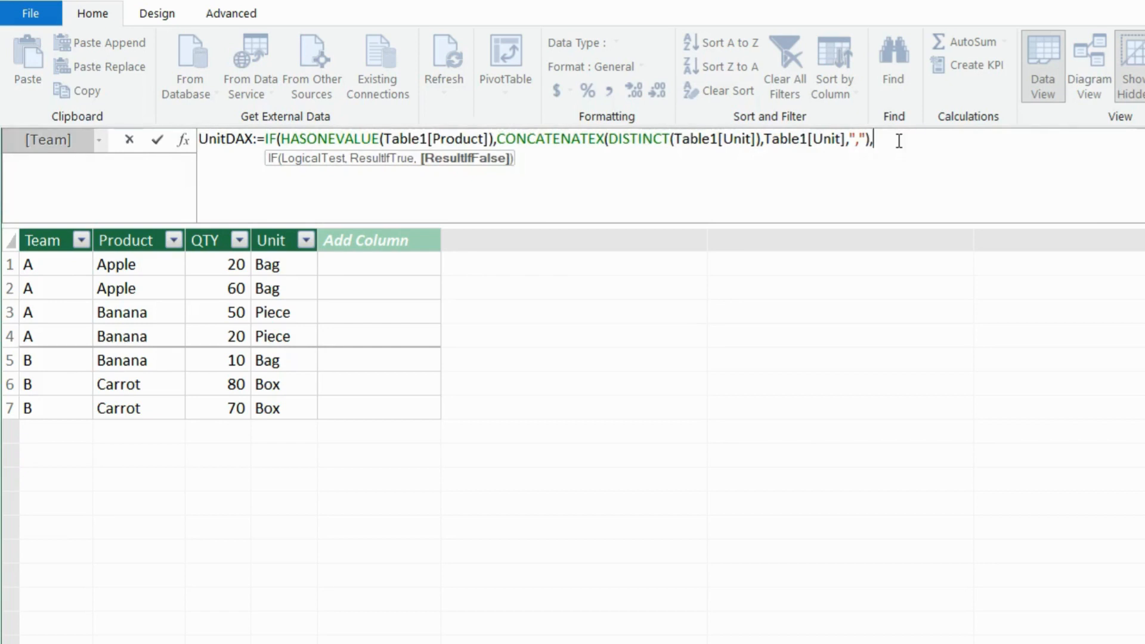
{"action": "type", "text": "b"}
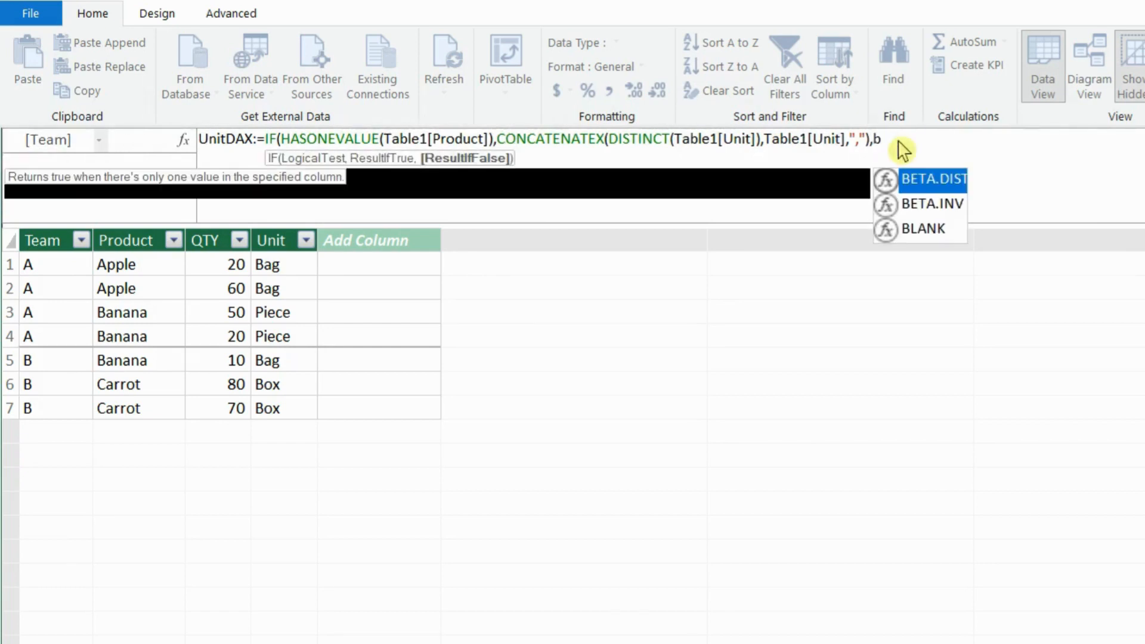
{"action": "type", "text": "aln"}
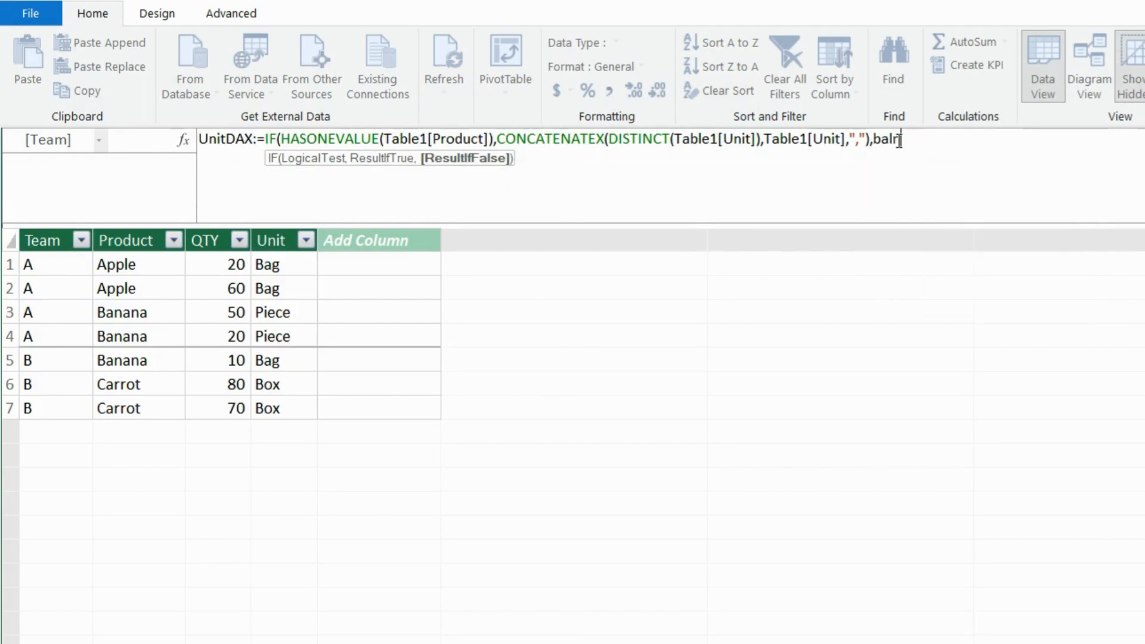
{"action": "key", "text": "BackSpace"}
{"action": "key", "text": "BackSpace"}
{"action": "key", "text": "BackSpace"}
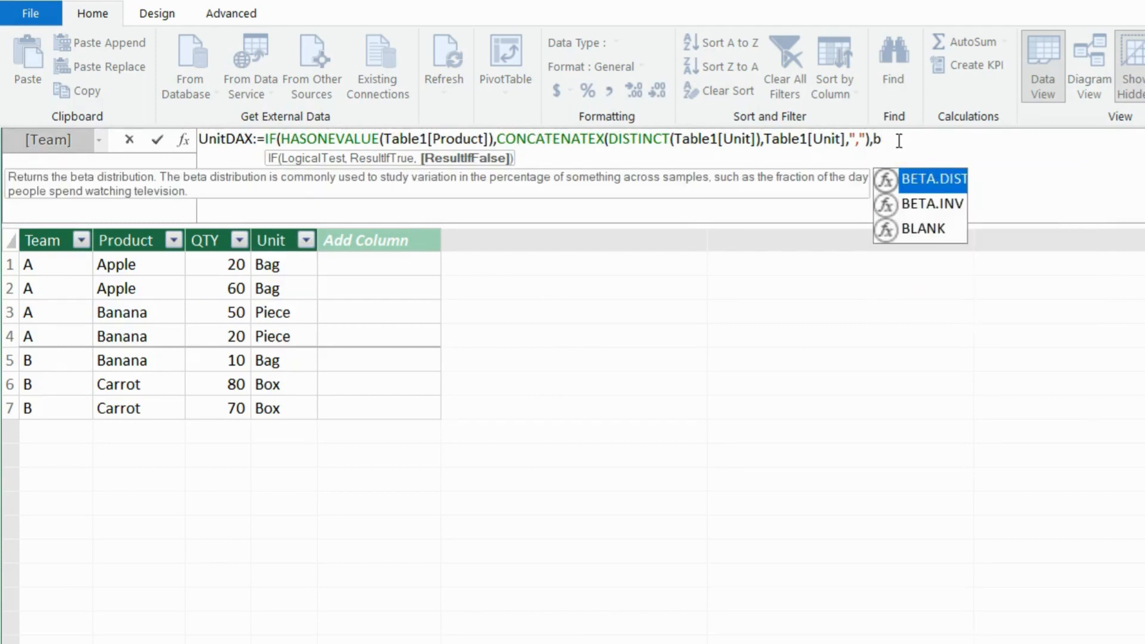
{"action": "type", "text": "la"}
{"action": "key", "text": "Tab"}
{"action": "type", "text": ")"}
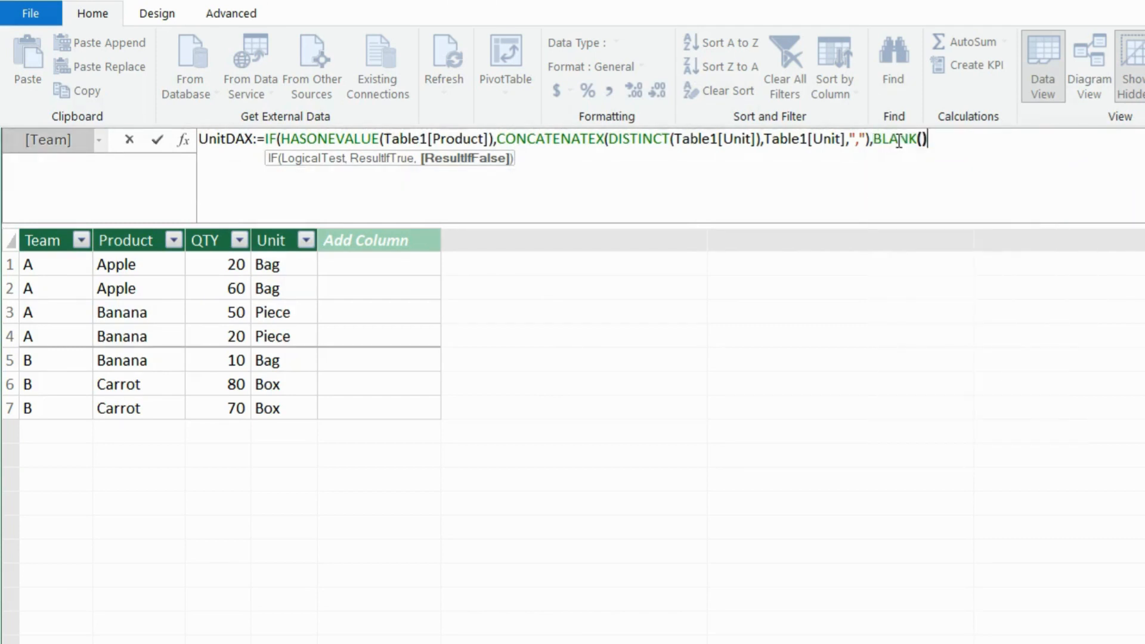
{"action": "type", "text": ")"}
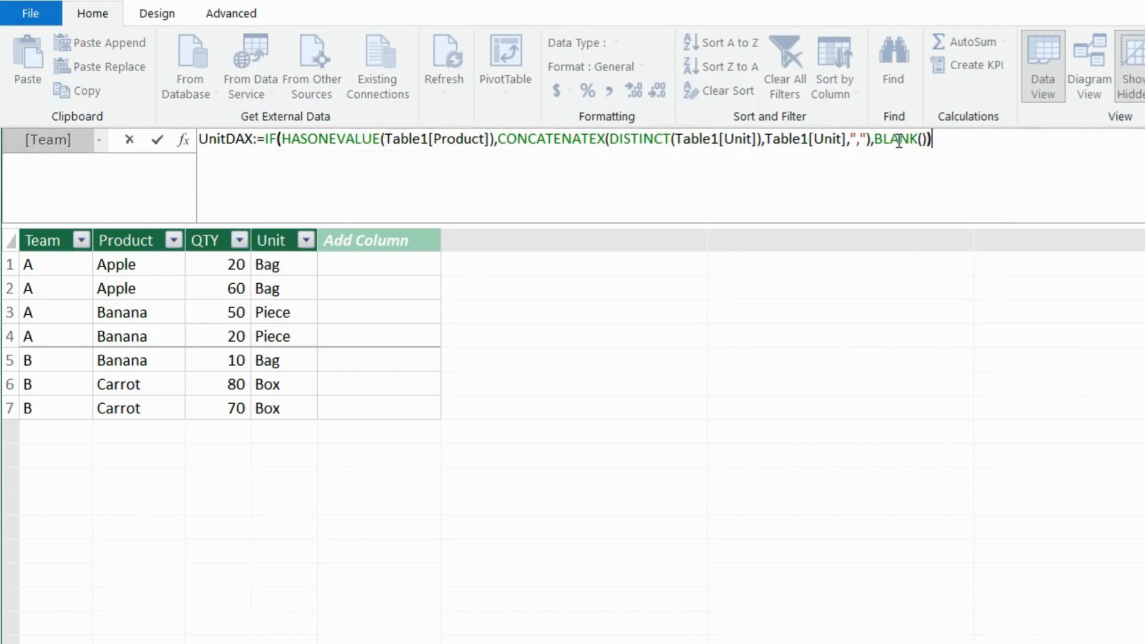
{"action": "key", "text": "Return"}
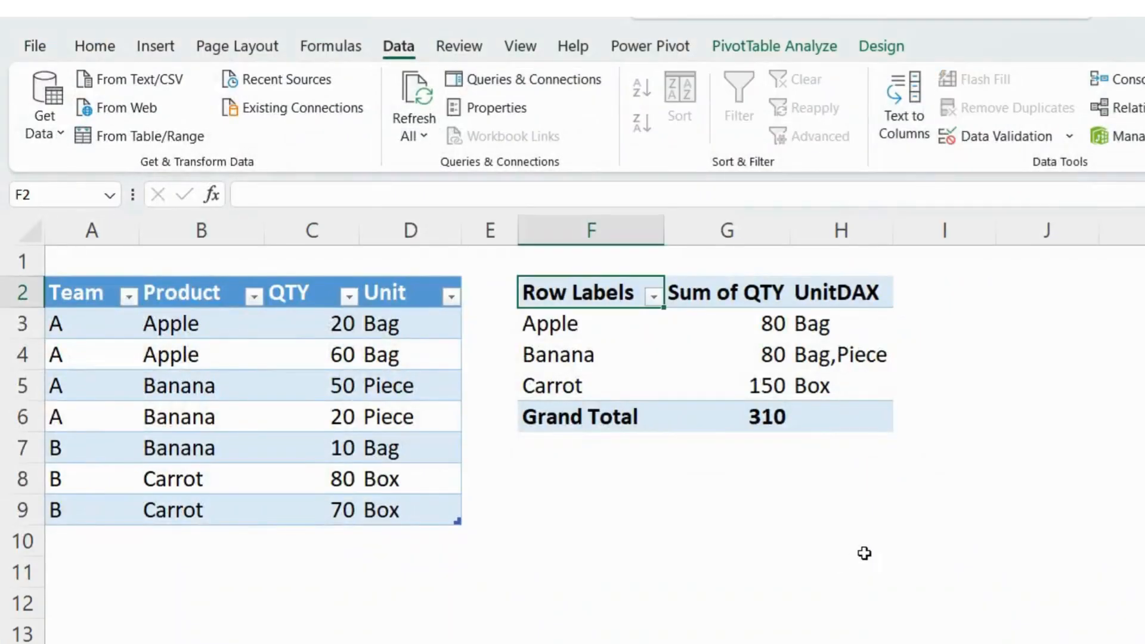
Back in the Excel worksheet, examine UnitDAX for the Grand Total and each product, comparing Banana's units with its source table rows
{"action": "left_click", "coordinate": [811, 571]}
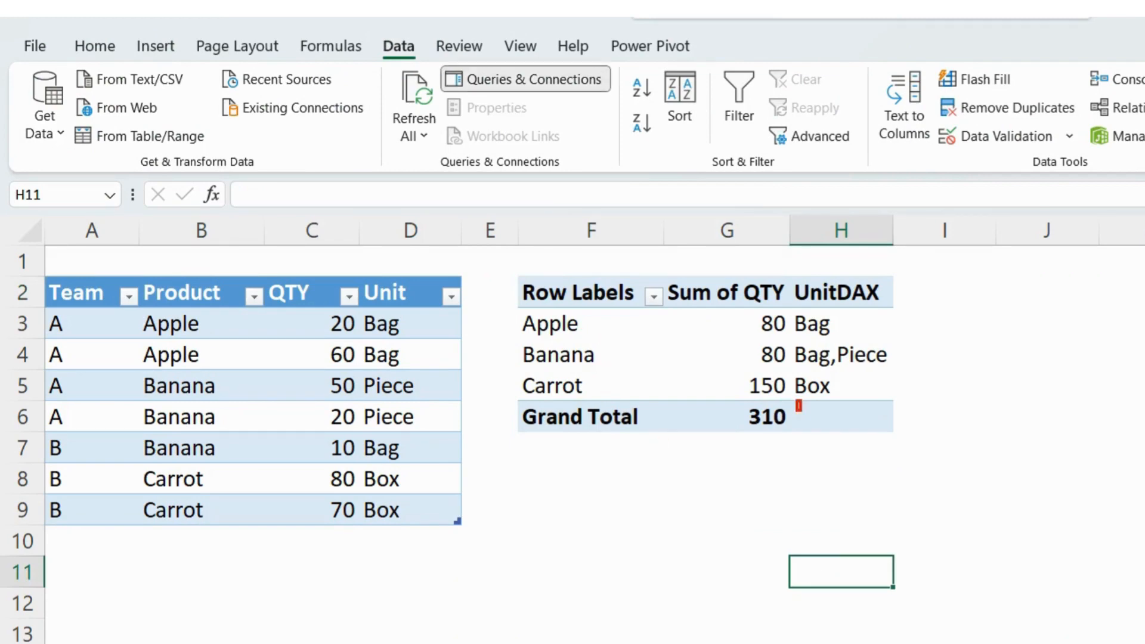
{"action": "left_click_drag", "start_coordinate": [798, 406], "coordinate": [927, 440]}
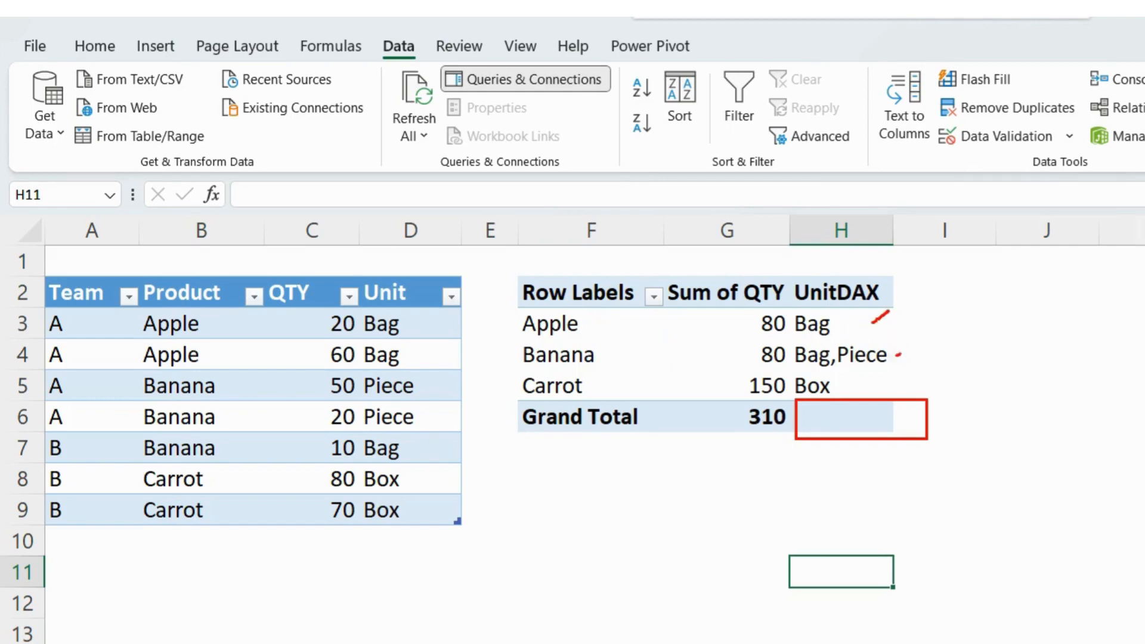
{"action": "left_click_drag", "start_coordinate": [896, 355], "coordinate": [916, 344]}
{"action": "left_click_drag", "start_coordinate": [873, 388], "coordinate": [896, 379]}
{"action": "key", "text": "Escape"}
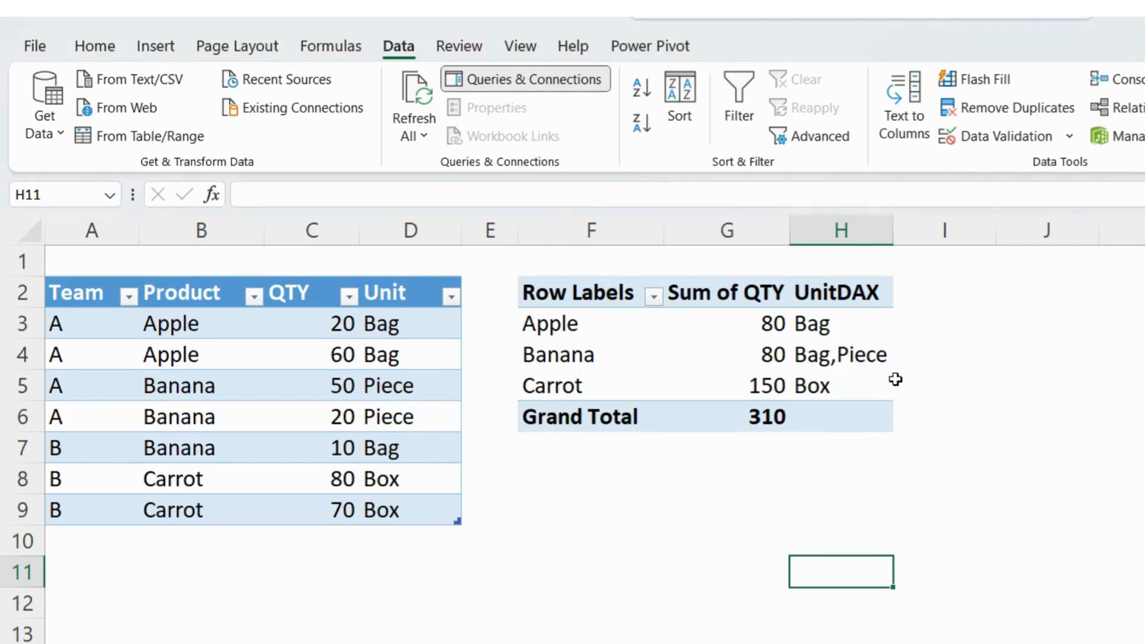
{"action": "key", "text": "ctrl+2"}
{"action": "mouse_move", "coordinate": [790, 341]}
{"action": "left_mouse_down"}
{"action": "mouse_move", "coordinate": [856, 376]}
{"action": "mouse_move", "coordinate": [908, 376]}
{"action": "left_mouse_up"}
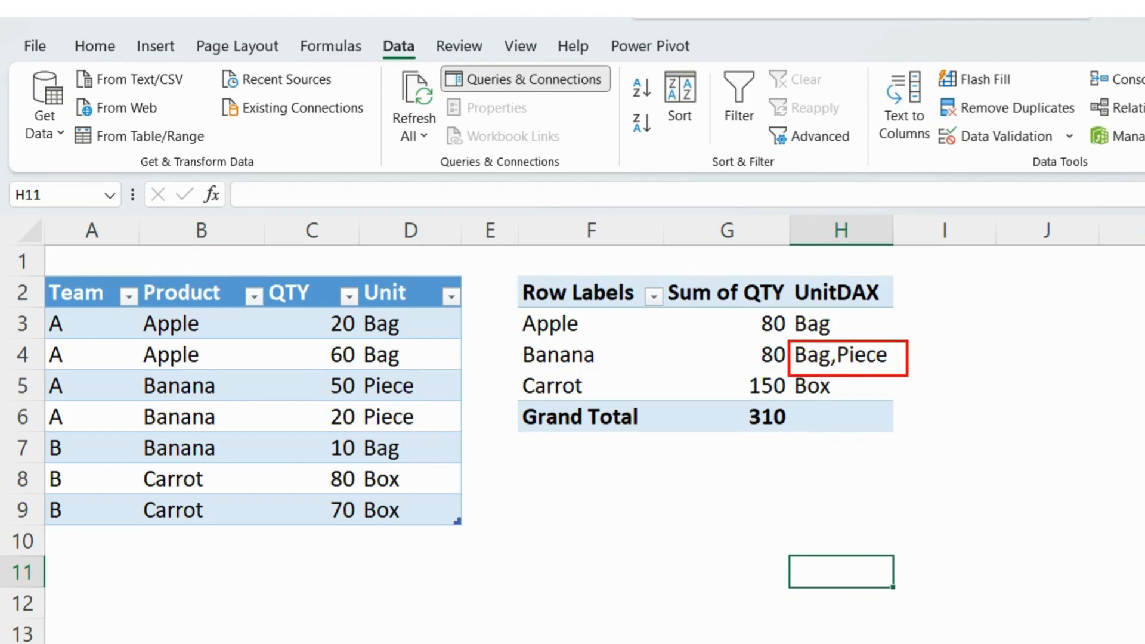
{"action": "mouse_move", "coordinate": [119, 370]}
{"action": "left_mouse_down"}
{"action": "mouse_move", "coordinate": [119, 417]}
{"action": "mouse_move", "coordinate": [122, 370]}
{"action": "left_mouse_up"}
{"action": "left_click_drag", "start_coordinate": [437, 469], "coordinate": [485, 469]}
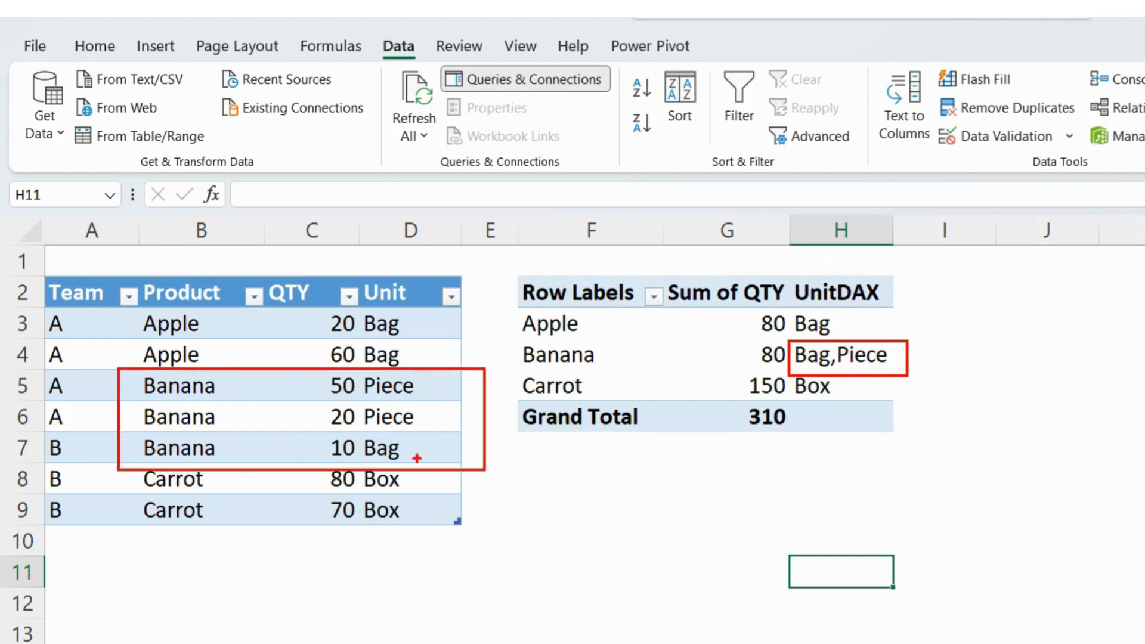
{"action": "left_click_drag", "start_coordinate": [353, 433], "coordinate": [418, 467]}
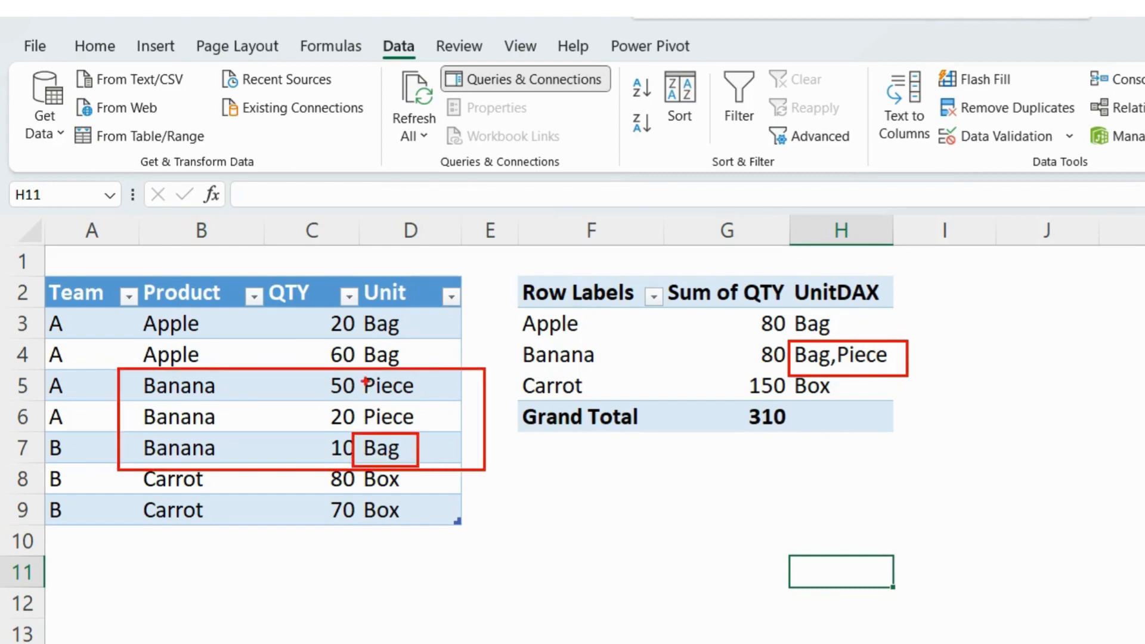
{"action": "mouse_move", "coordinate": [356, 373]}
{"action": "left_mouse_down"}
{"action": "mouse_move", "coordinate": [356, 421]}
{"action": "mouse_move", "coordinate": [424, 374]}
{"action": "left_mouse_up"}
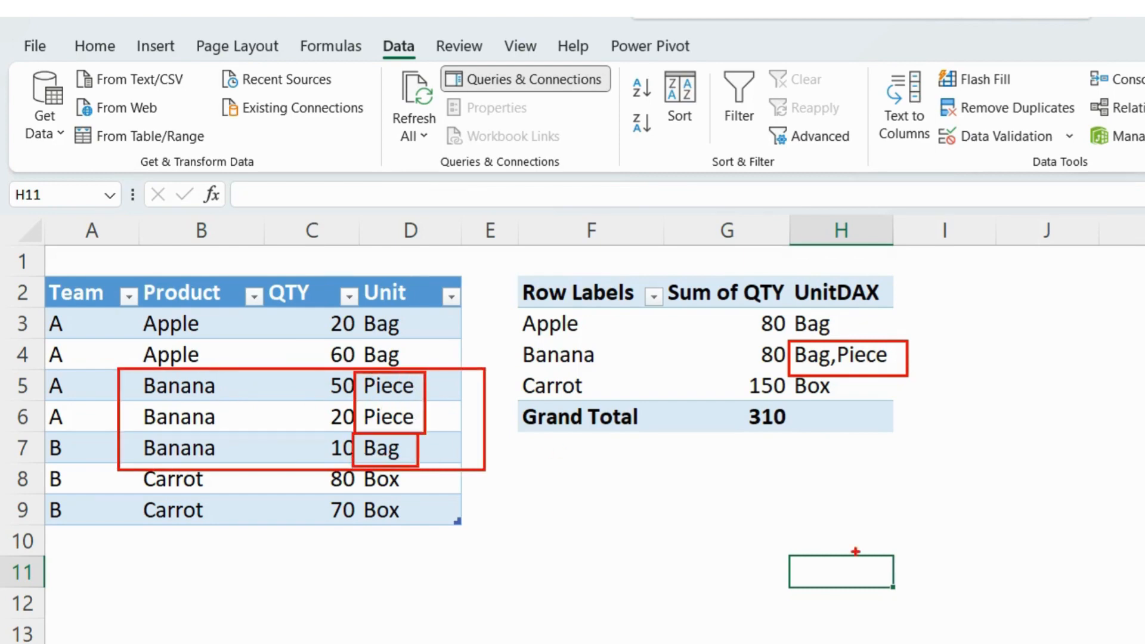